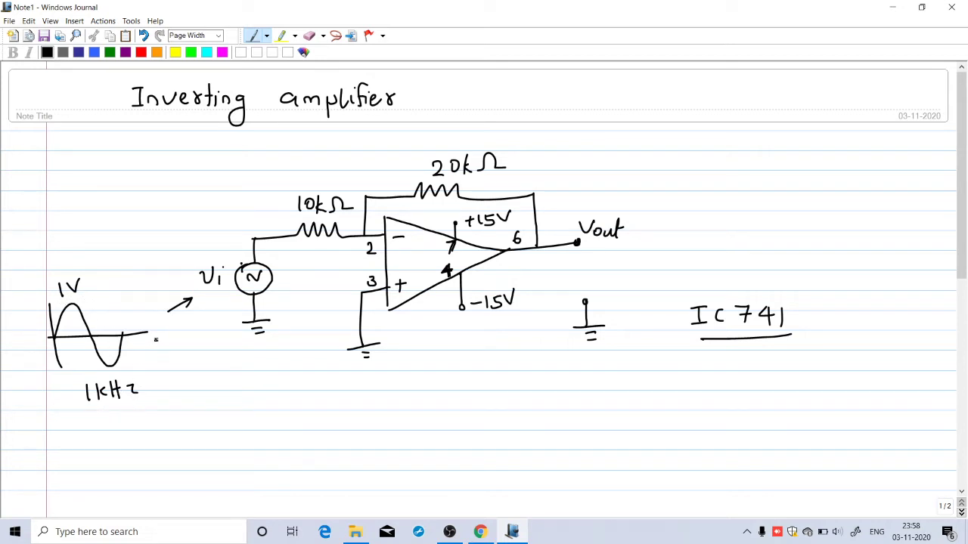
# Step: Handwrite 't →' and 'V' axis labels on the sine sketch and touch up the pin-7 arrow
pyautogui.moveTo(155, 333); pyautogui.dragTo(156, 352)
pyautogui.moveTo(151, 342)
pyautogui.mouseDown()
pyautogui.moveTo(186, 342)
pyautogui.moveTo(179, 348)
pyautogui.mouseUp()
pyautogui.moveTo(24, 301); pyautogui.dragTo(34, 301)
pyautogui.moveTo(454, 243); pyautogui.dragTo(459, 236)
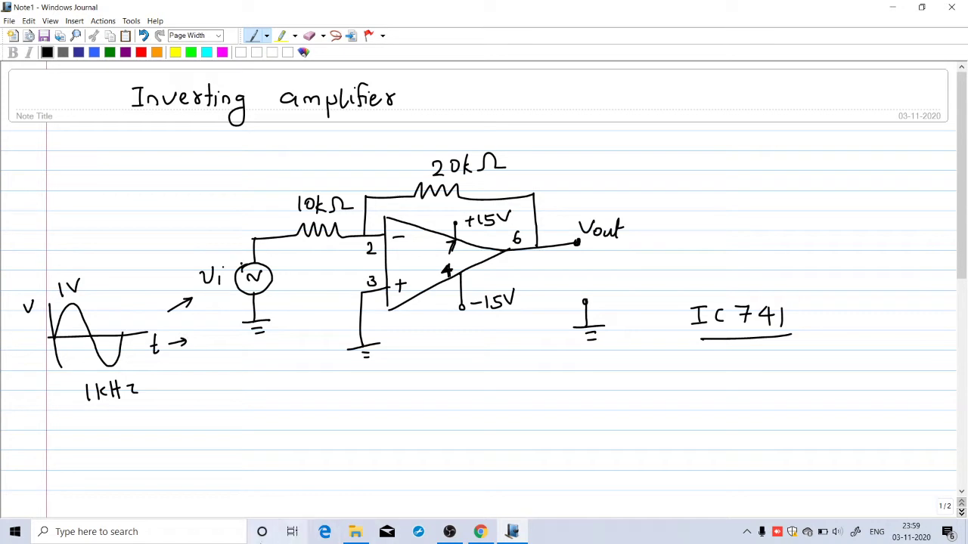
# Step: Launch LTspice XVII from a taskbar search for 'LT' and open the [OpAmps] symbol library
pyautogui.click(207, 530)
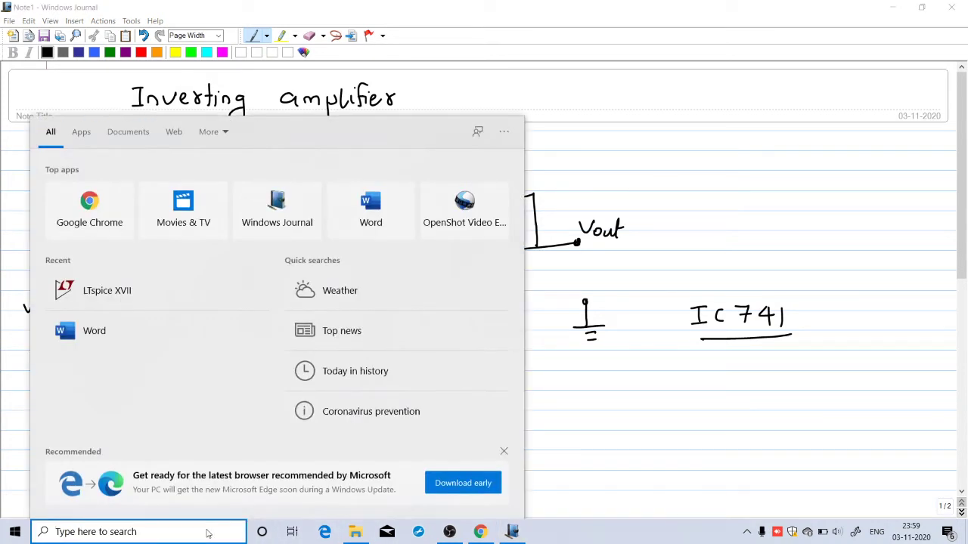
pyautogui.write('LT')
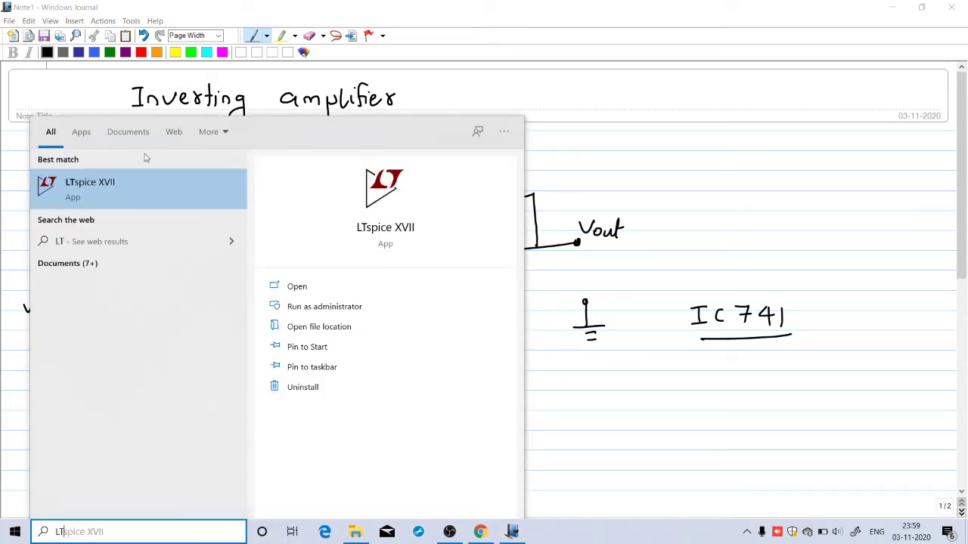
pyautogui.click(142, 180)
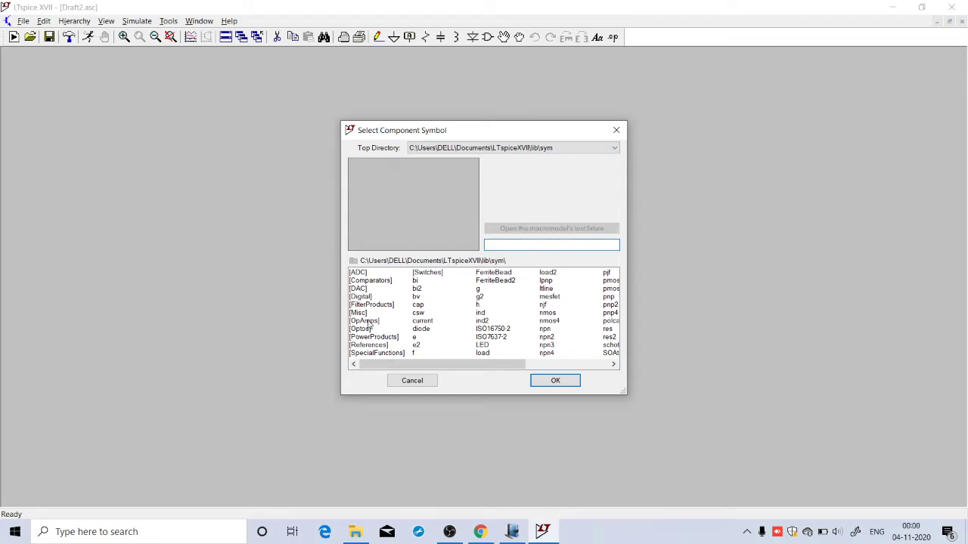
pyautogui.doubleClick(372, 322)
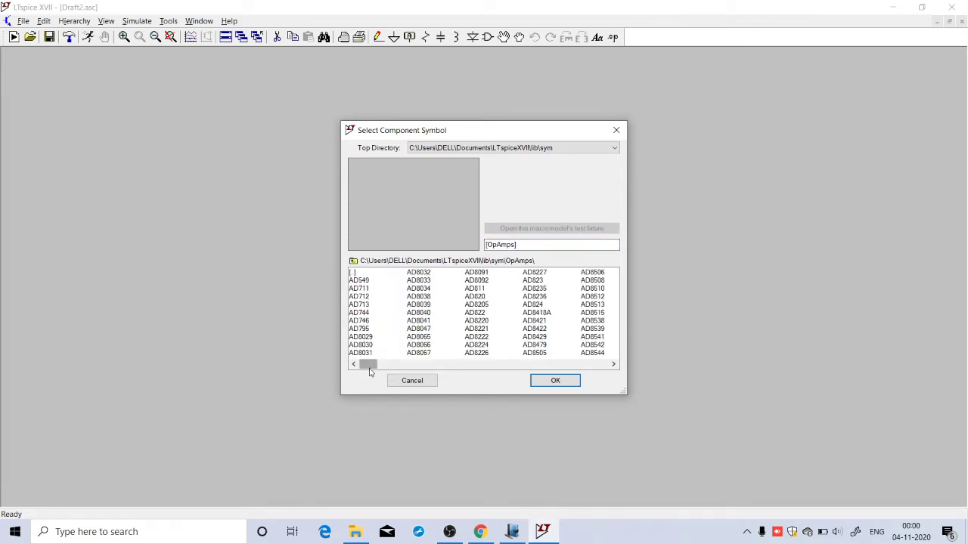
pyautogui.moveTo(370, 371)
pyautogui.mouseDown()
pyautogui.moveTo(619, 369)
pyautogui.moveTo(366, 357)
pyautogui.mouseUp()
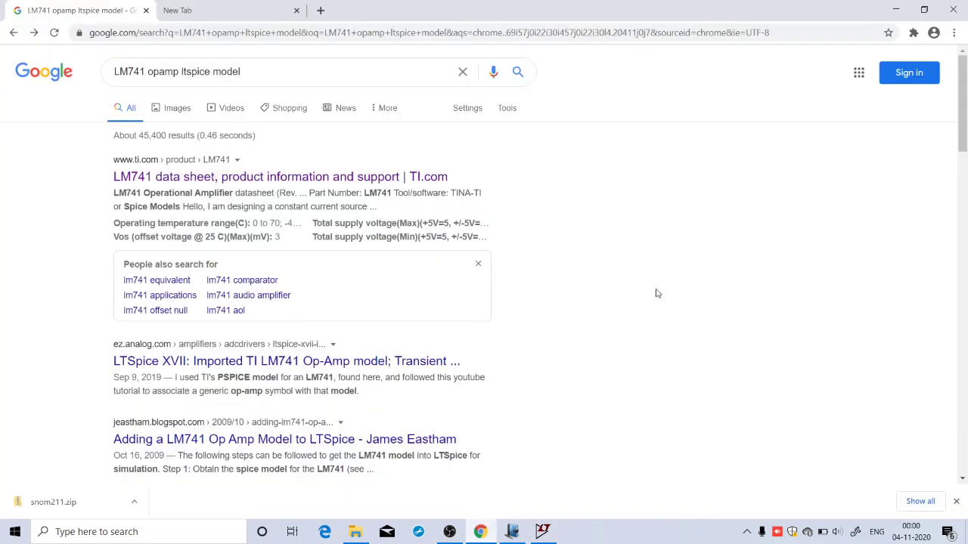
# Step: Open TI's LM741 product page and filter Design & development to Design tools & simulation
pyautogui.click(295, 71)
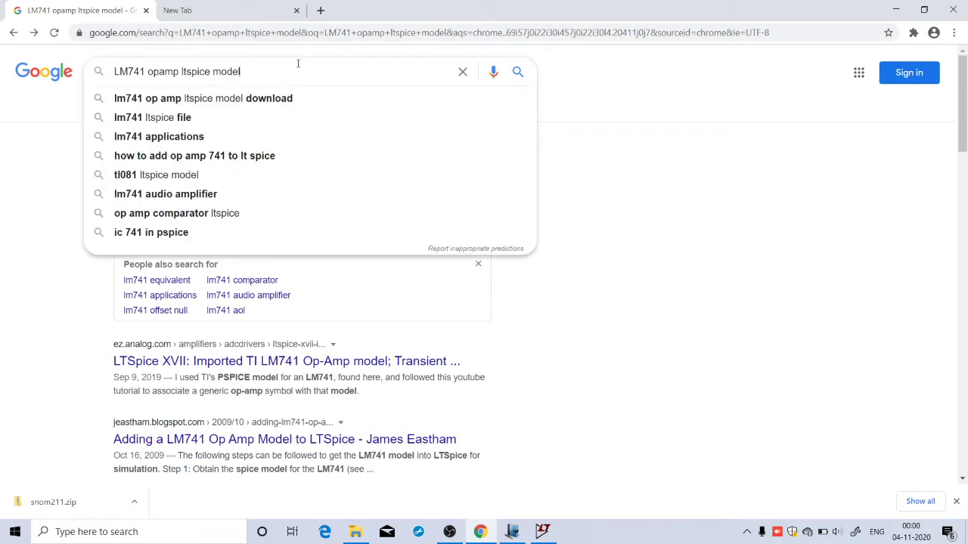
pyautogui.click(626, 147)
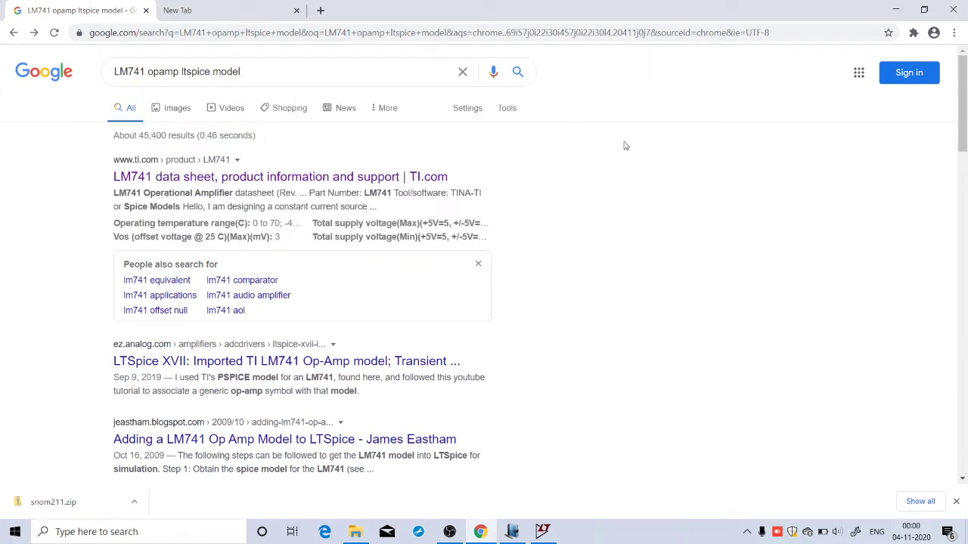
pyautogui.click(187, 179)
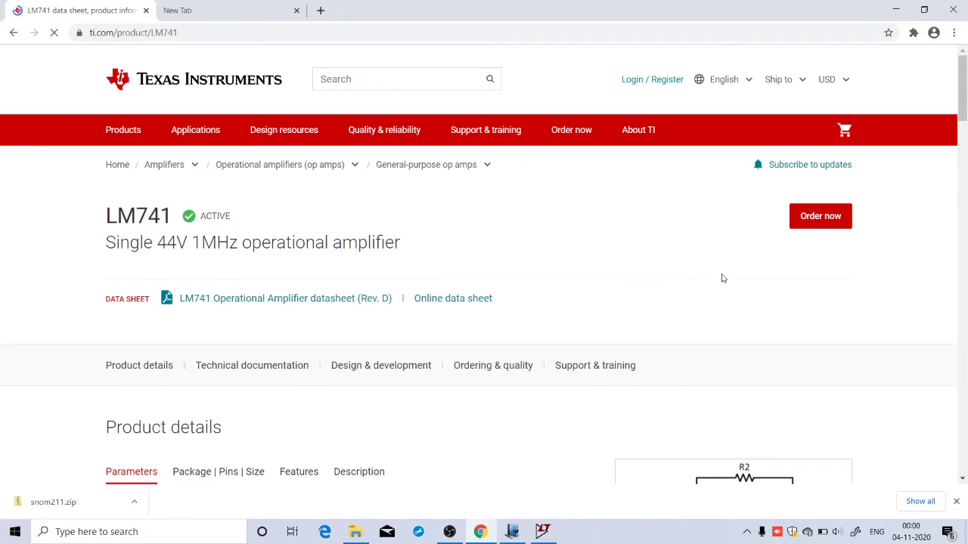
pyautogui.click(378, 364)
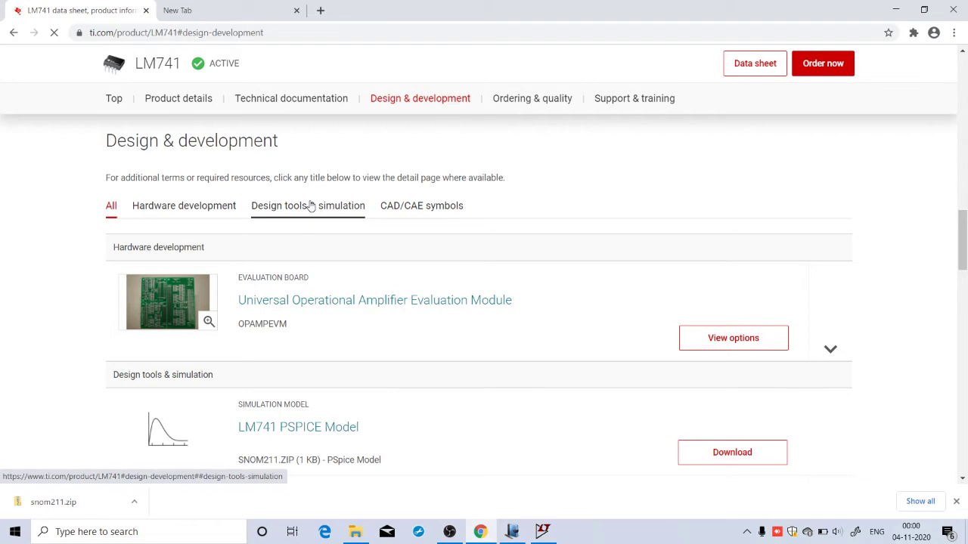
pyautogui.click(310, 206)
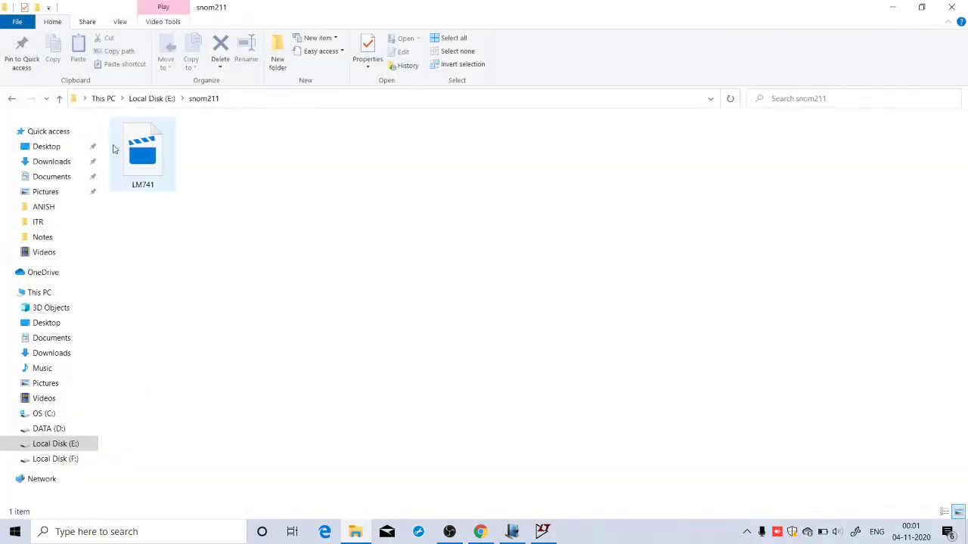
# Step: Go up to Local Disk (E:) and open the extracted snom211 folder, leaving the zip untouched
pyautogui.click(61, 99)
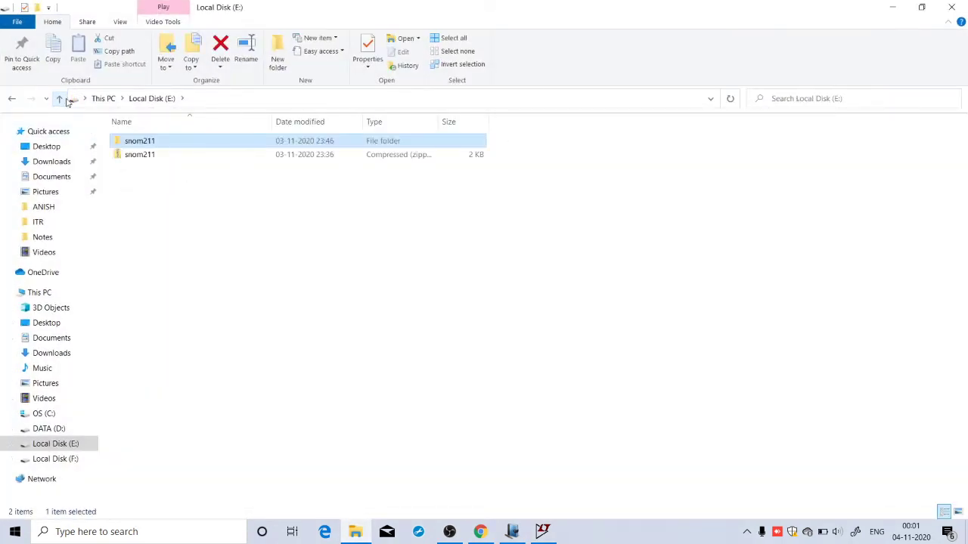
pyautogui.click(152, 156)
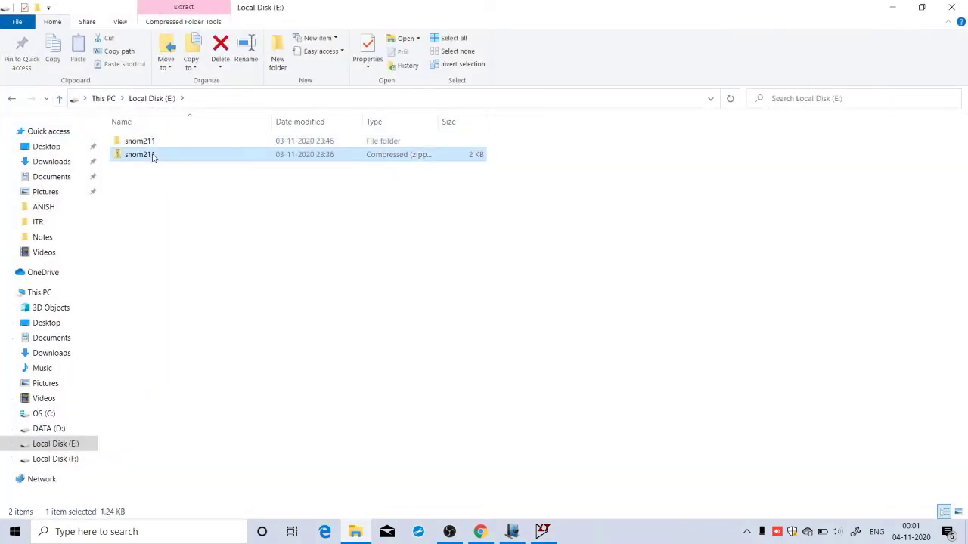
pyautogui.rightClick(154, 157)
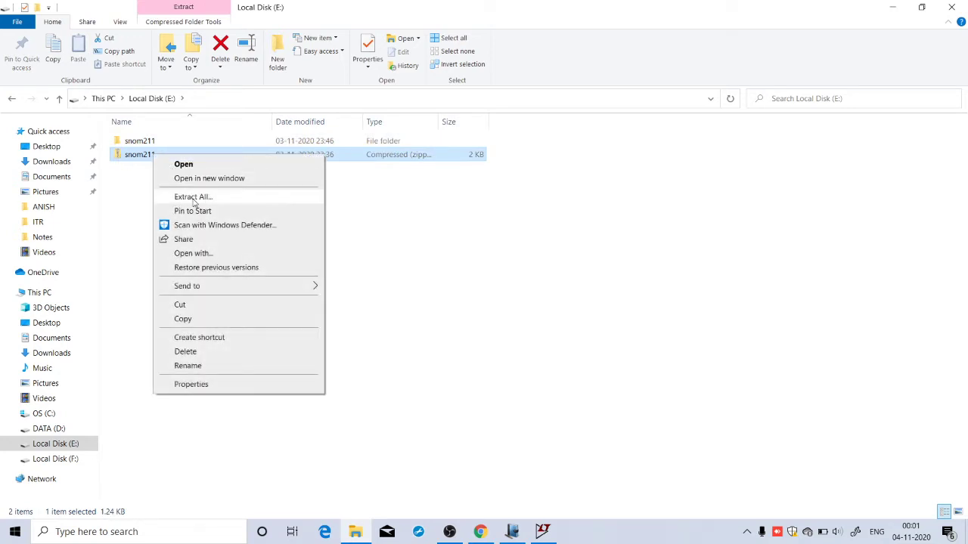
pyautogui.click(382, 239)
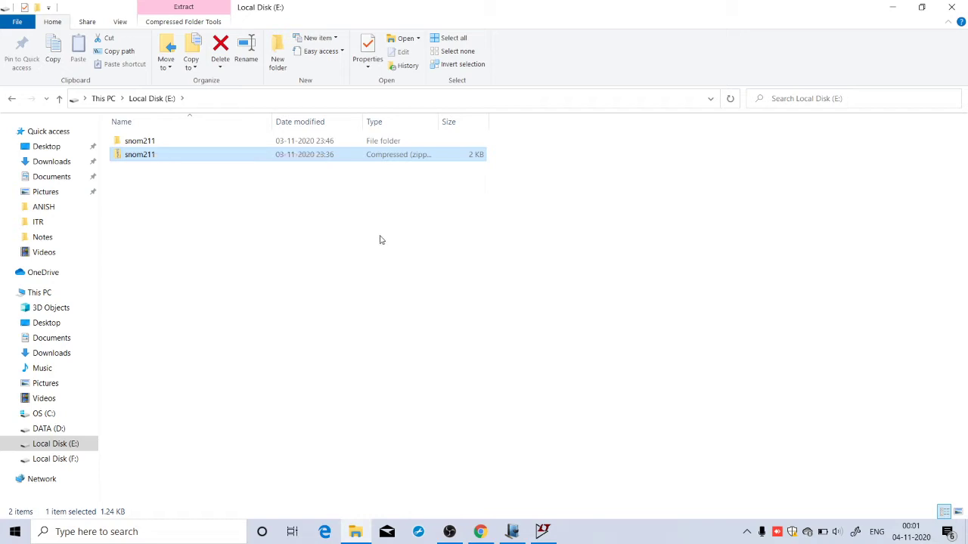
pyautogui.click(382, 240)
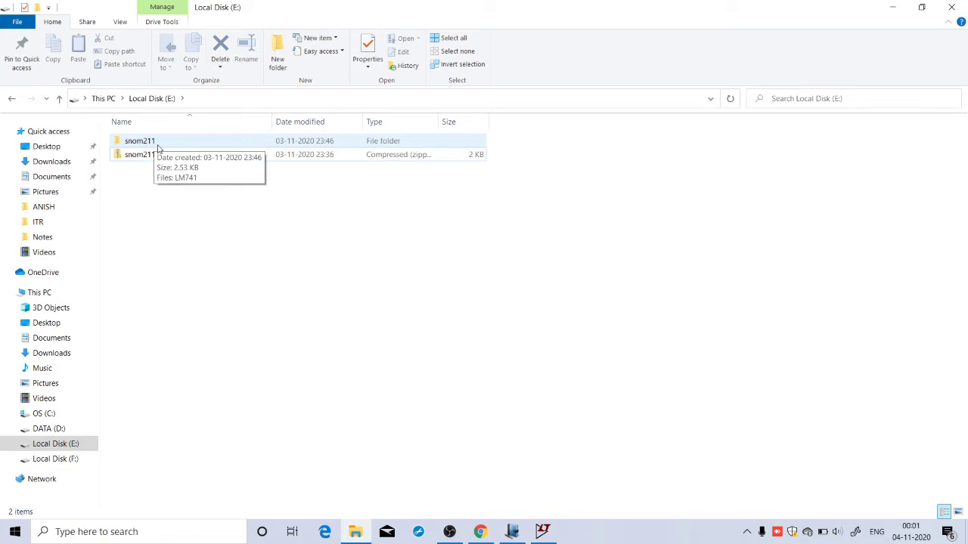
pyautogui.doubleClick(158, 147)
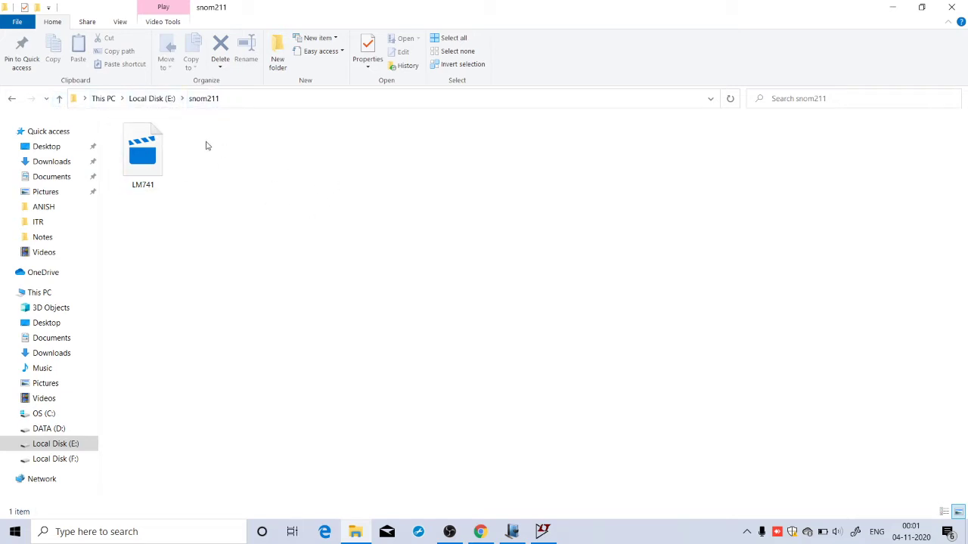
# Step: Reopen E:\snom211 via This PC and show its path as editable text in the address bar
pyautogui.click(151, 98)
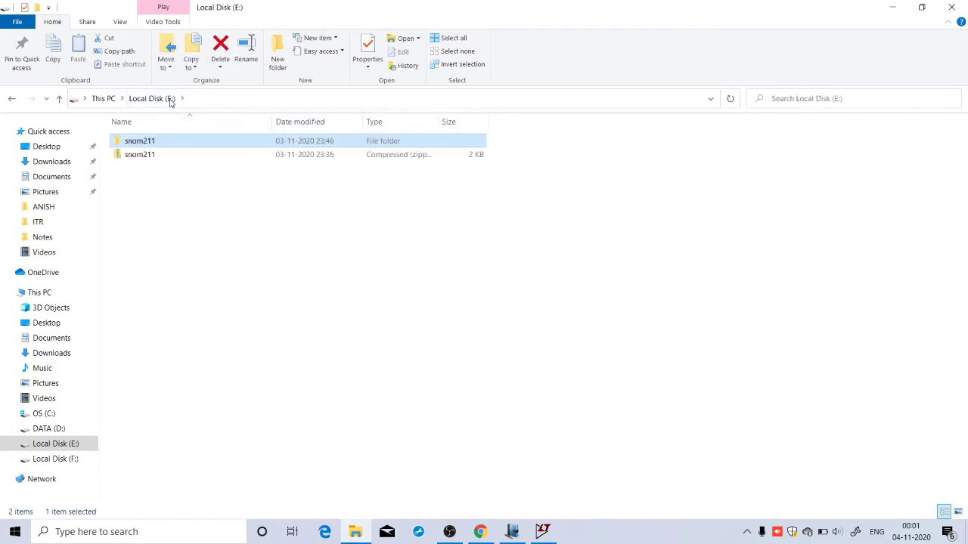
pyautogui.click(59, 99)
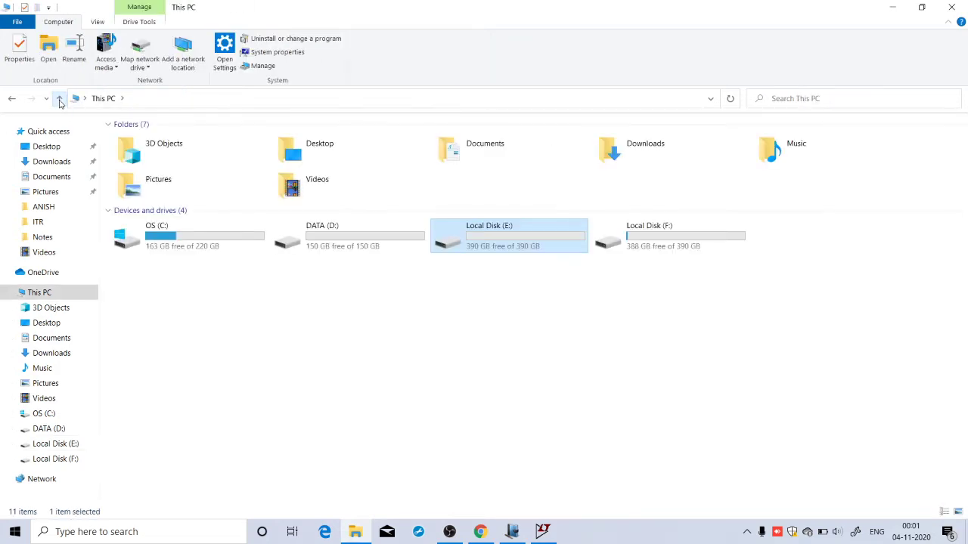
pyautogui.doubleClick(518, 254)
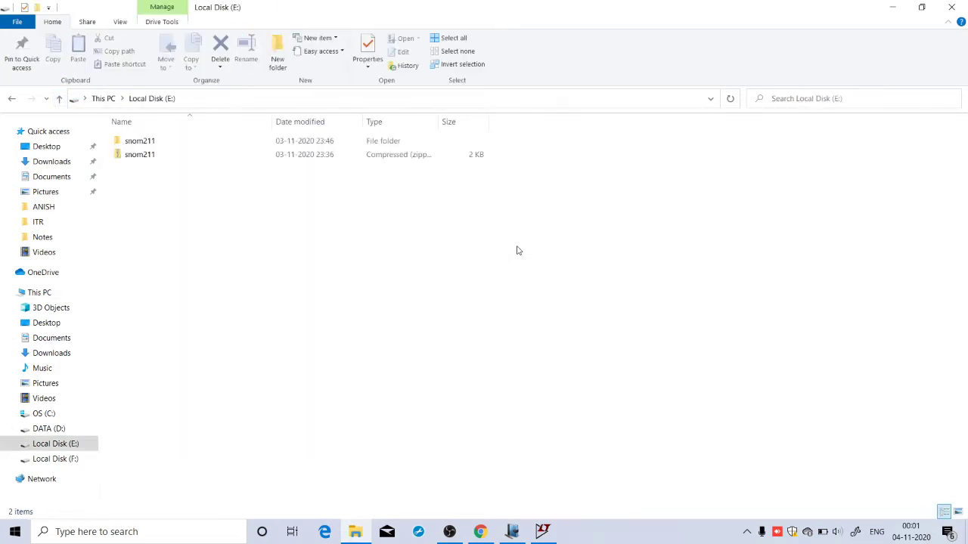
pyautogui.doubleClick(141, 143)
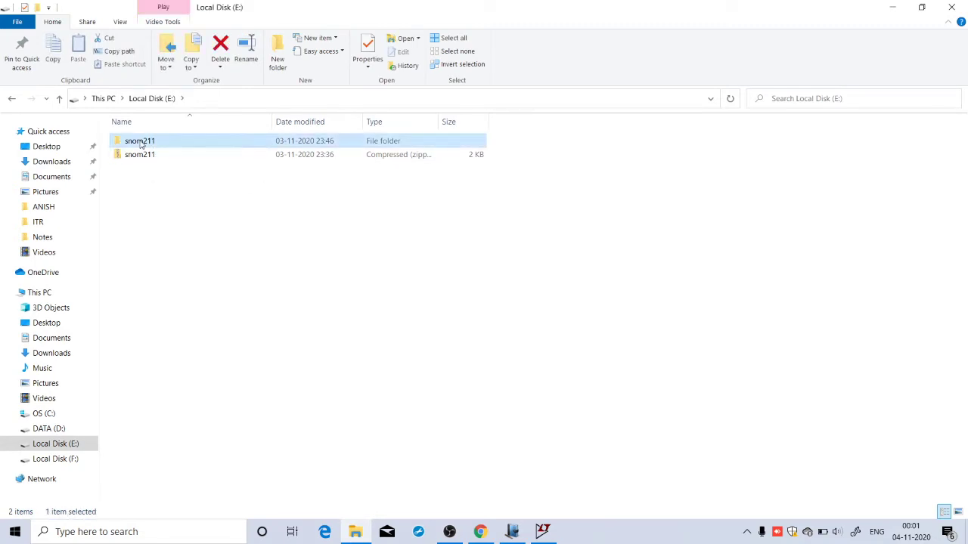
pyautogui.click(264, 101)
pyautogui.hotkey('ctrl', 'c')
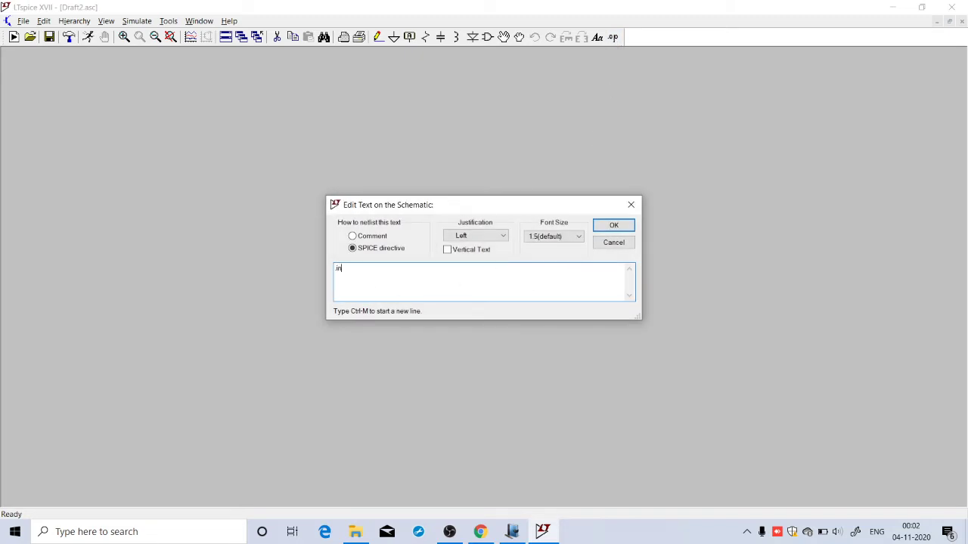
# Step: Enter the directive '.include E:\snom211\LM741.MOD' and place it near the schematic's bottom edge
pyautogui.write('.include')
pyautogui.hotkey('ctrl', 'v')
pyautogui.write('M')
pyautogui.write('74')
pyautogui.write('1>M')
pyautogui.write('OD')
pyautogui.press('BackSpace')
pyautogui.press('BackSpace')
pyautogui.press('BackSpace')
pyautogui.write('M')
pyautogui.click(614, 227)
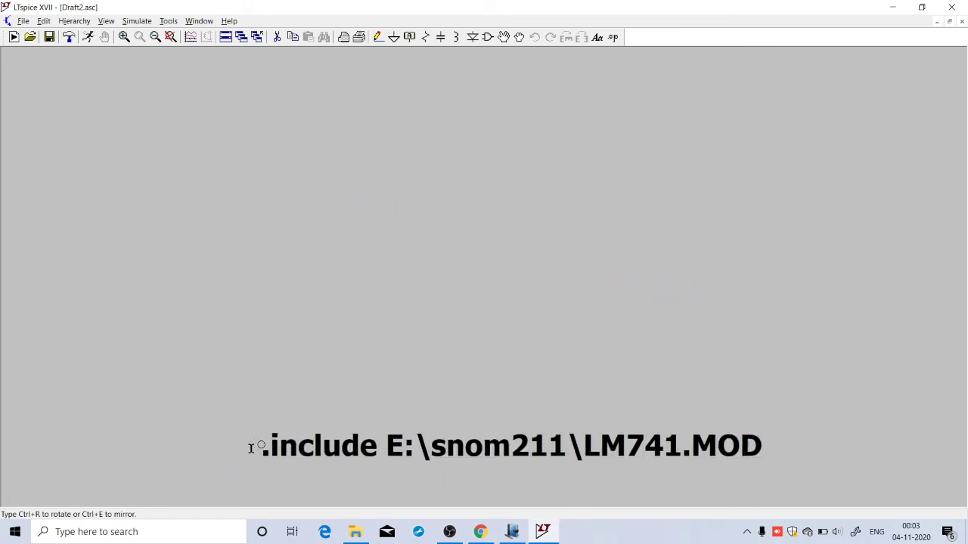
pyautogui.click(331, 475)
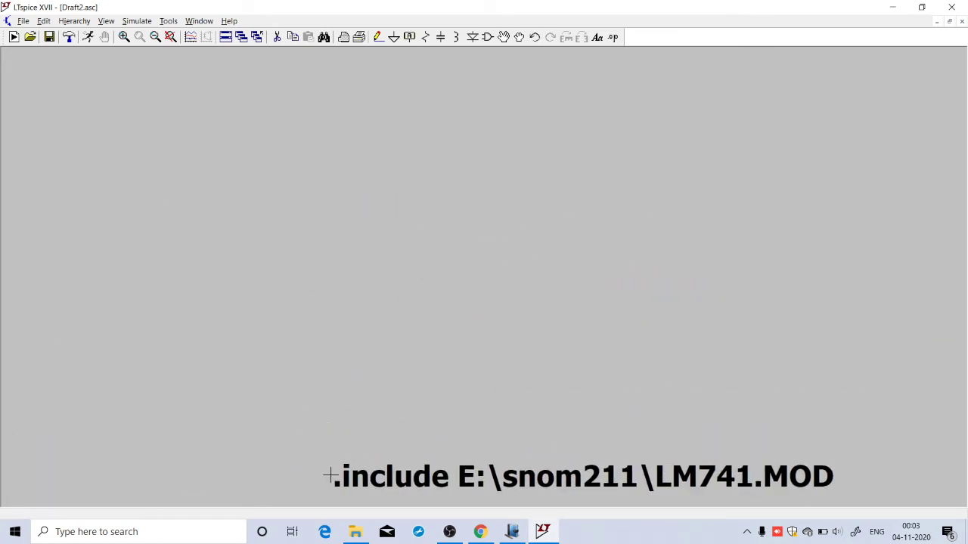
# Step: Place voltage sources V1 at top left, V2 below it, and V3 mid-schematic
pyautogui.click(488, 37)
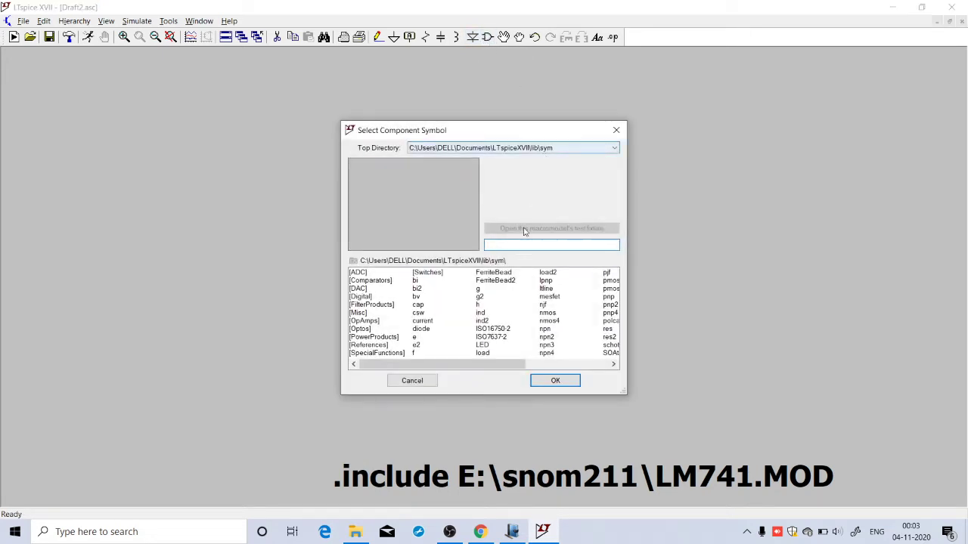
pyautogui.write('vol')
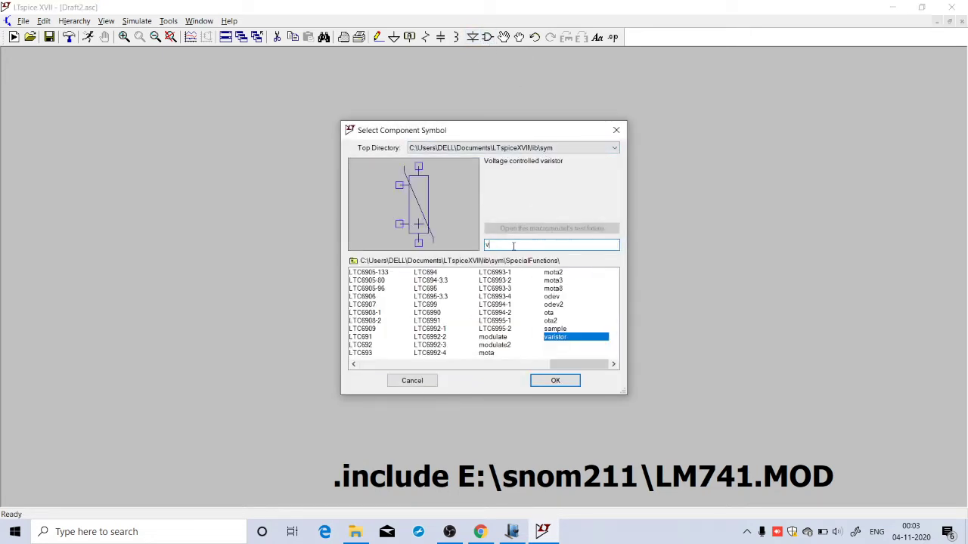
pyautogui.click(555, 380)
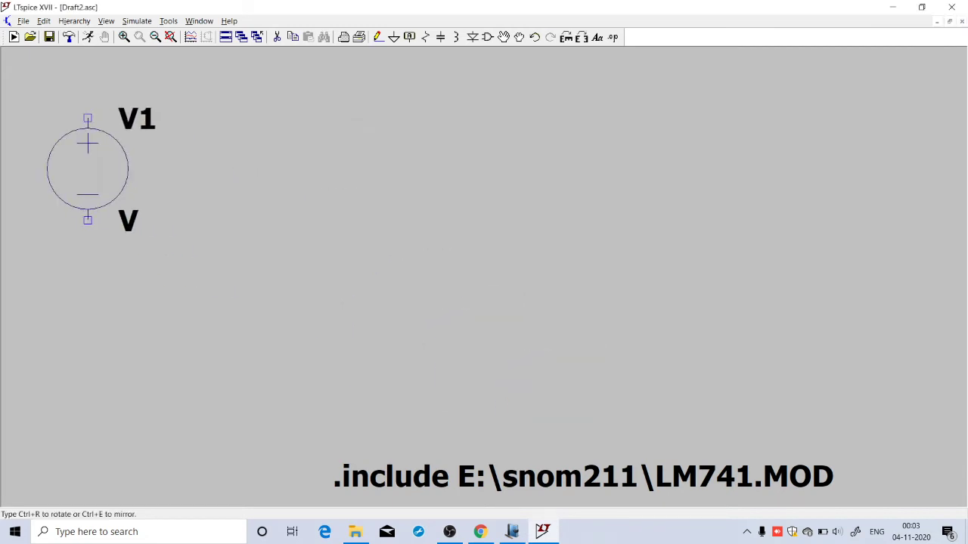
pyautogui.click(88, 168)
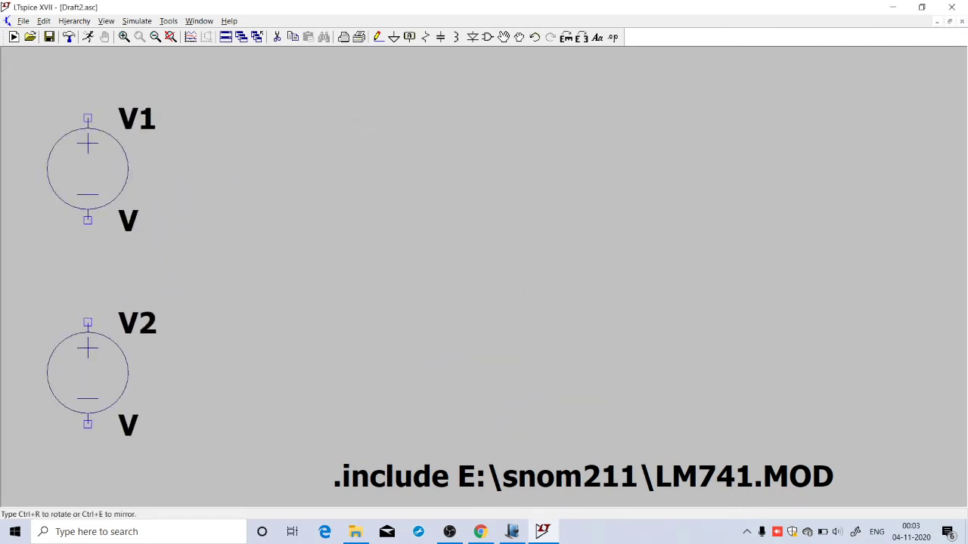
pyautogui.click(88, 372)
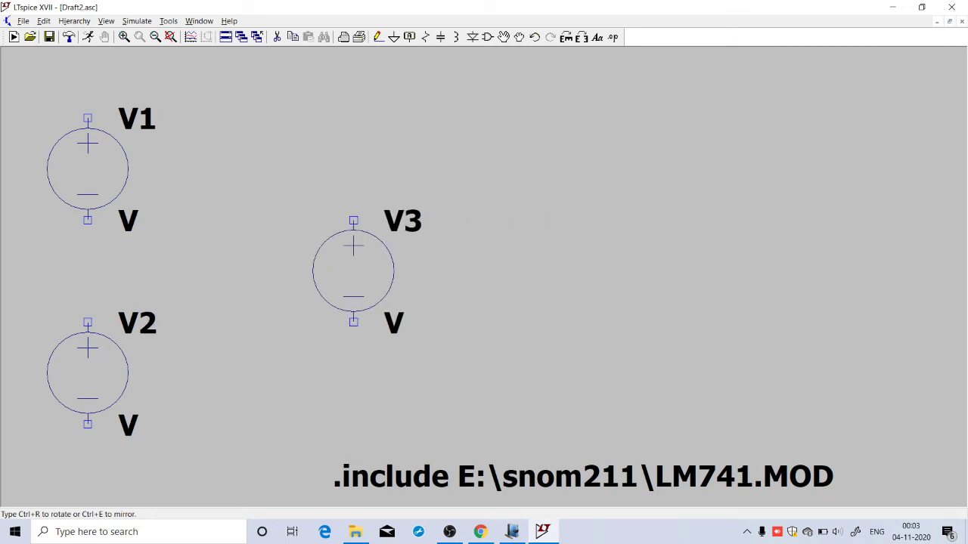
pyautogui.click(353, 271)
pyautogui.press('Escape')
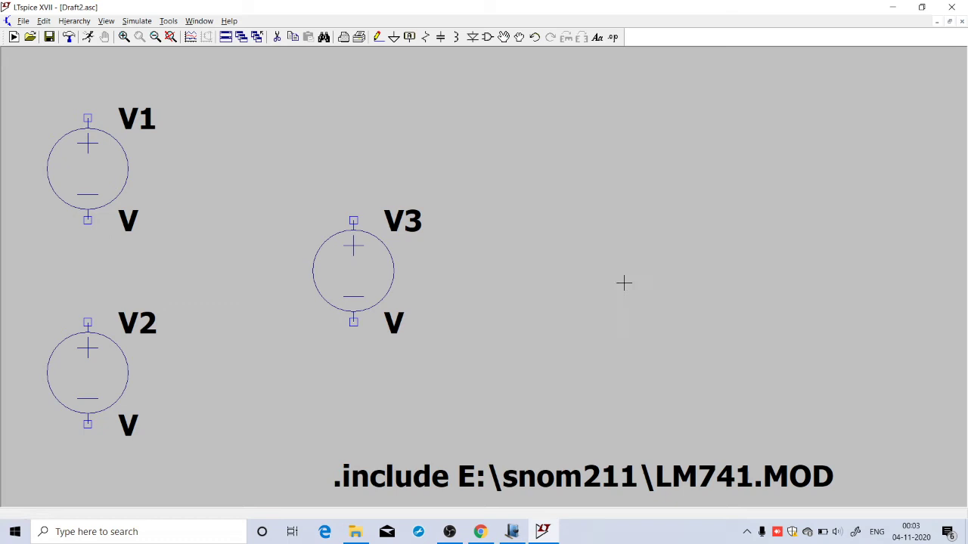
# Step: Place two horizontal resistors, R1 near the top centre and R2 at the upper right
pyautogui.click(424, 37)
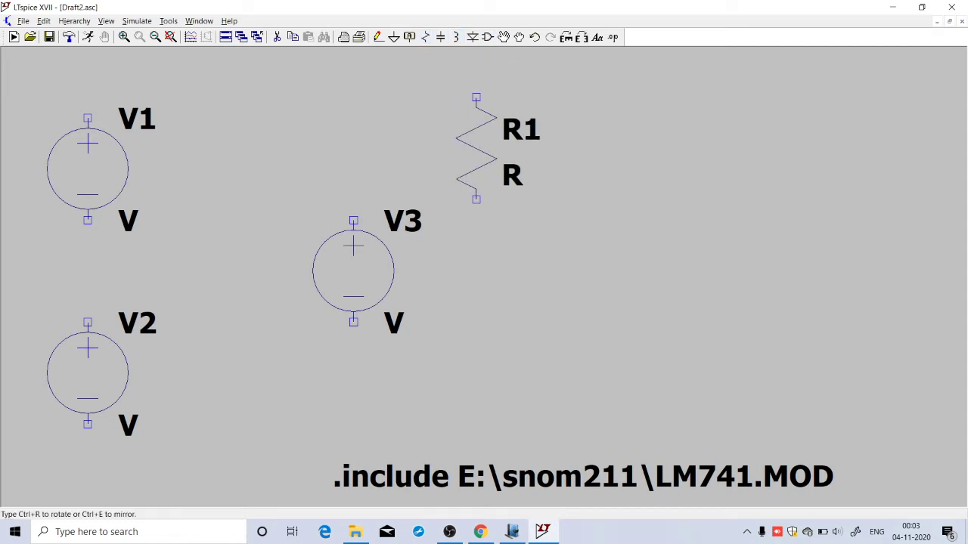
pyautogui.hotkey('ctrl', 'r')
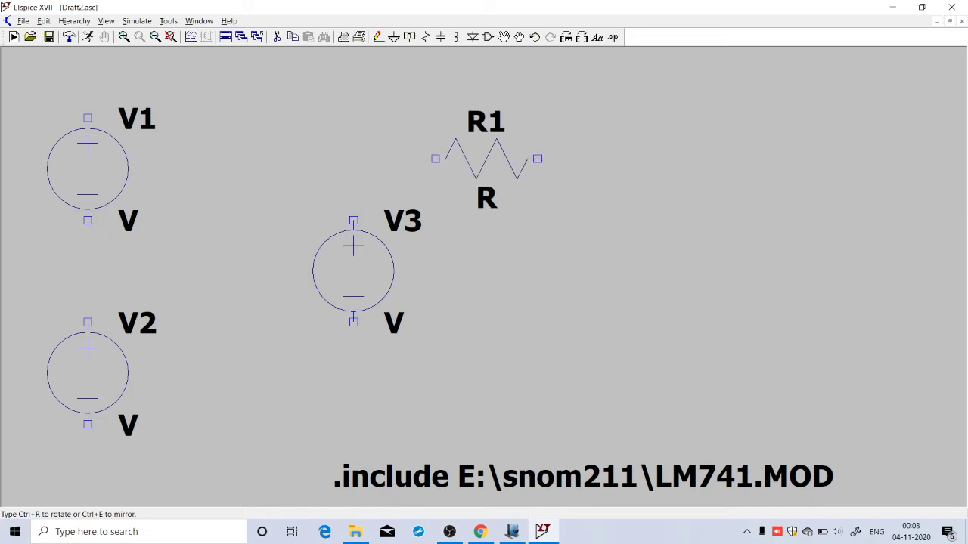
pyautogui.click(486, 159)
pyautogui.click(690, 118)
pyautogui.press('Escape')
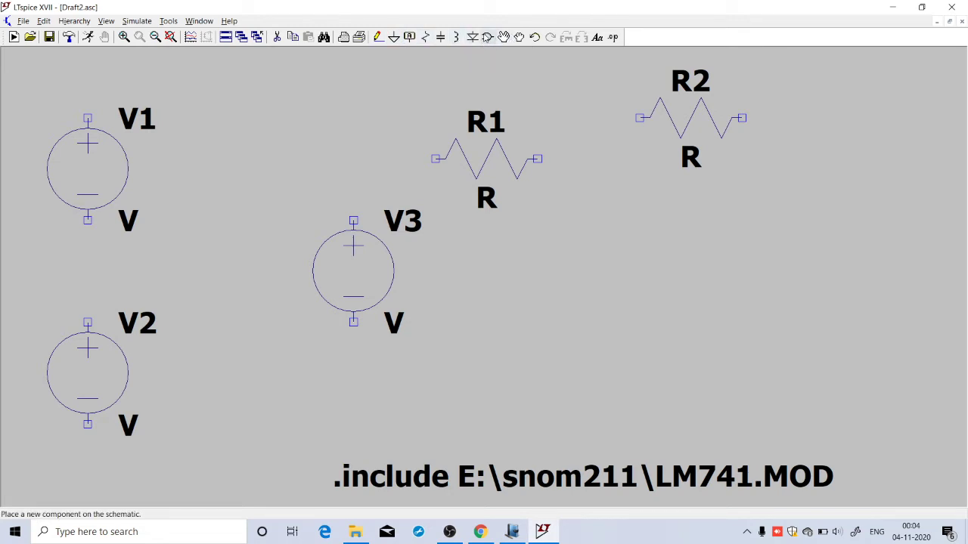
# Step: Add an opamp2 op-amp U1 below R2
pyautogui.click(496, 38)
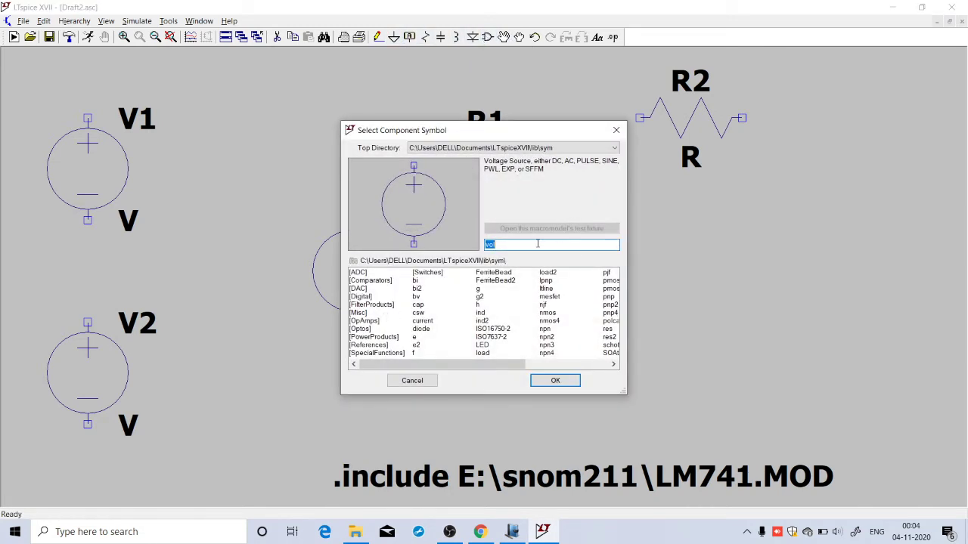
pyautogui.write('opa')
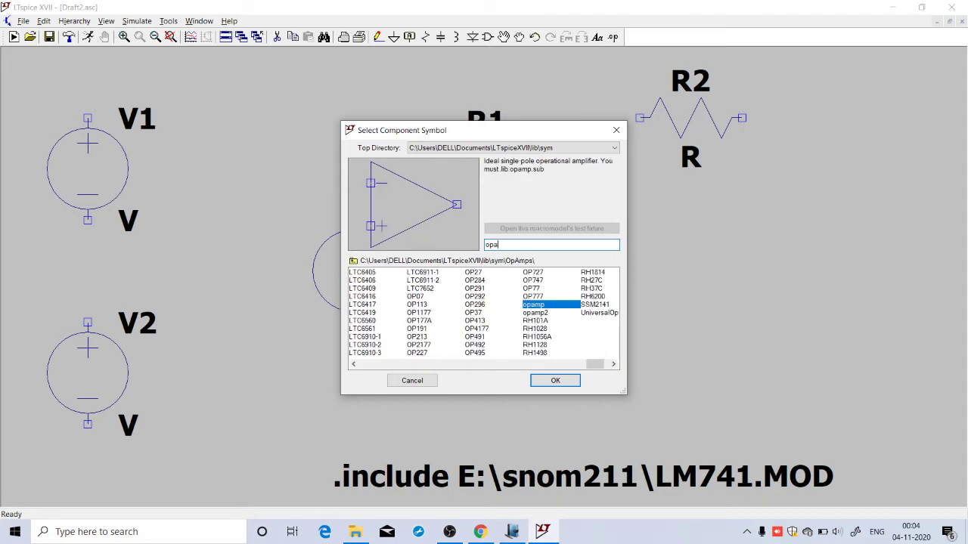
pyautogui.write('mp2')
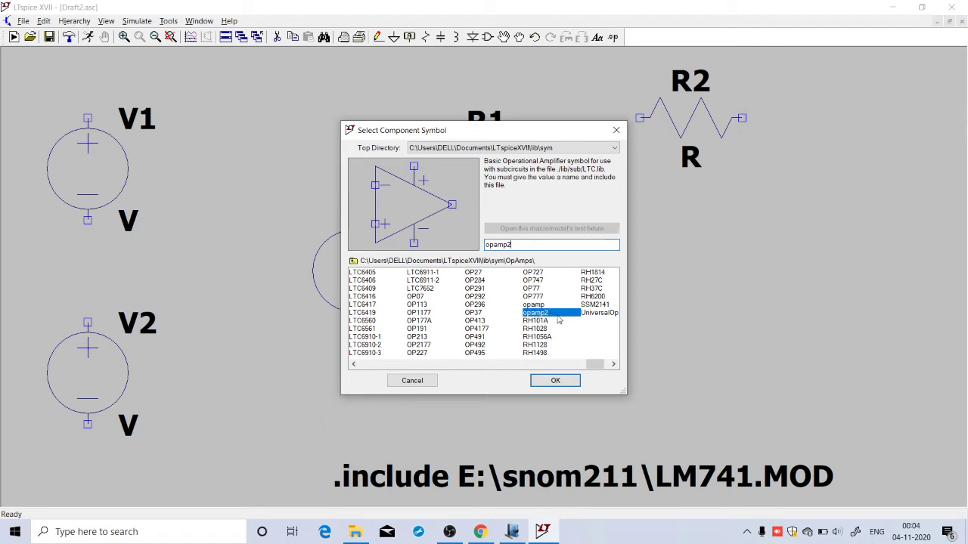
pyautogui.click(539, 382)
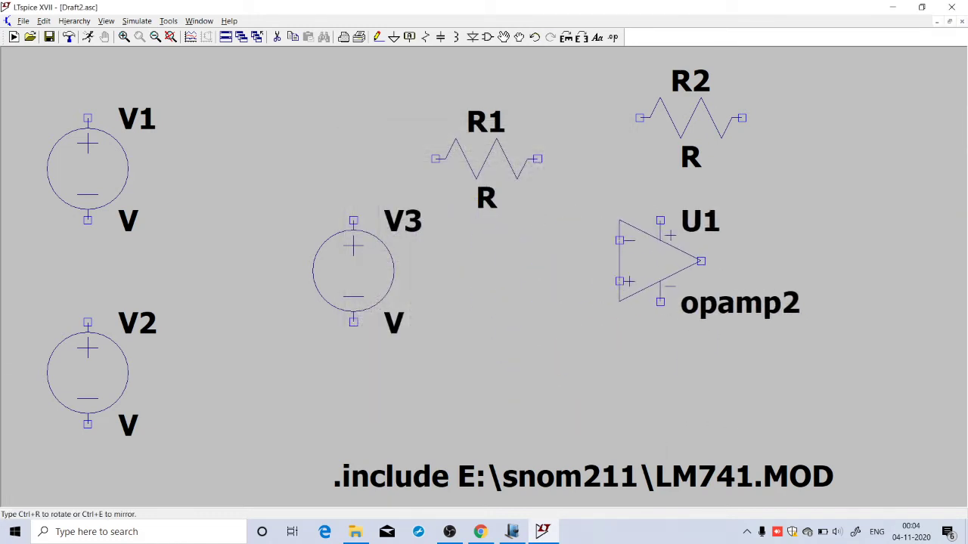
pyautogui.click(654, 240)
pyautogui.press('Escape')
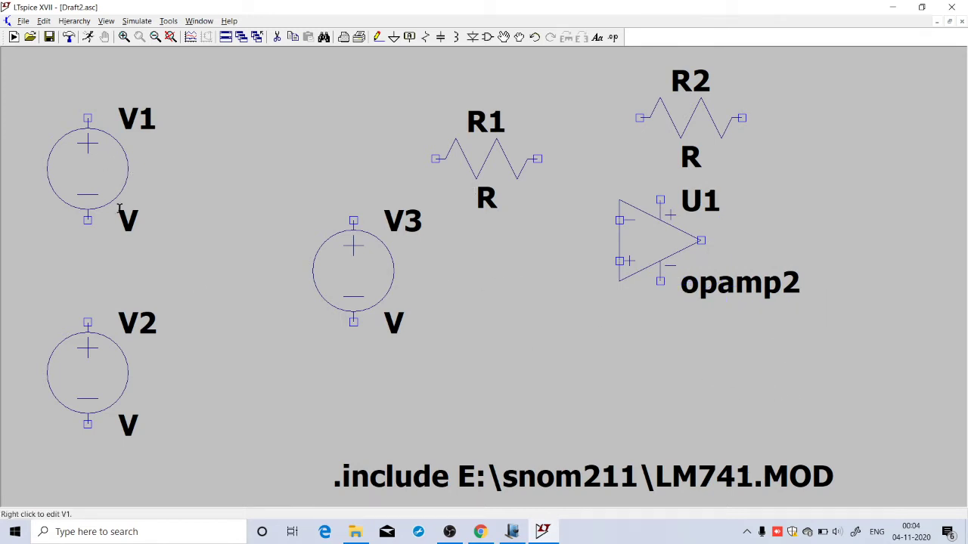
# Step: Review page 2 of the Journal notes showing the ±15 V supply, then return to LTspice
pyautogui.click(512, 534)
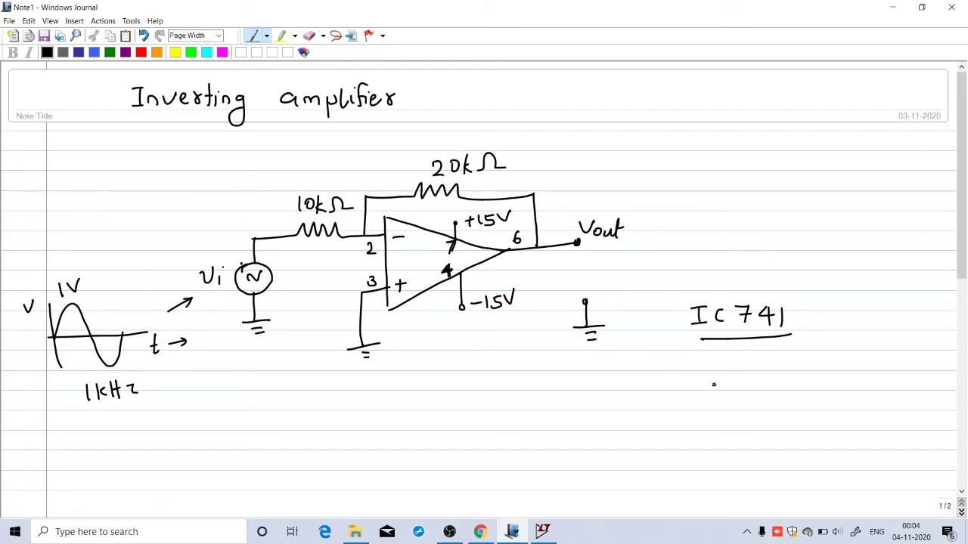
pyautogui.click(962, 512)
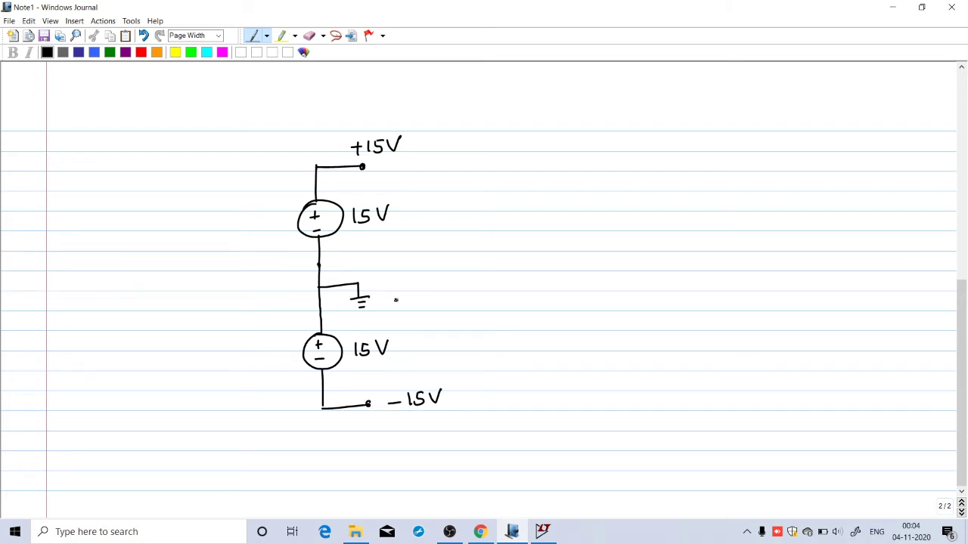
pyautogui.click(543, 532)
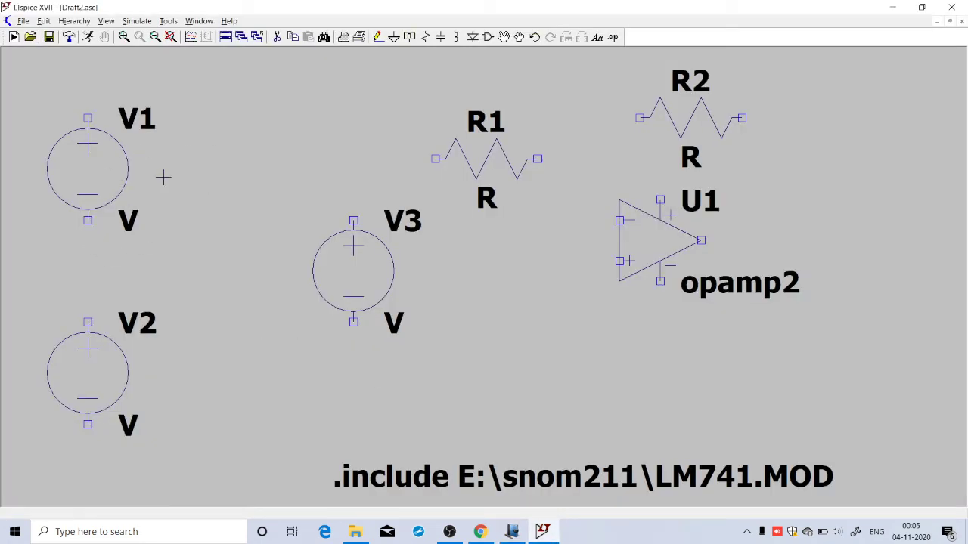
# Step: Wire V1's bottom terminal to V2's top terminal
pyautogui.click(377, 36)
pyautogui.click(88, 220)
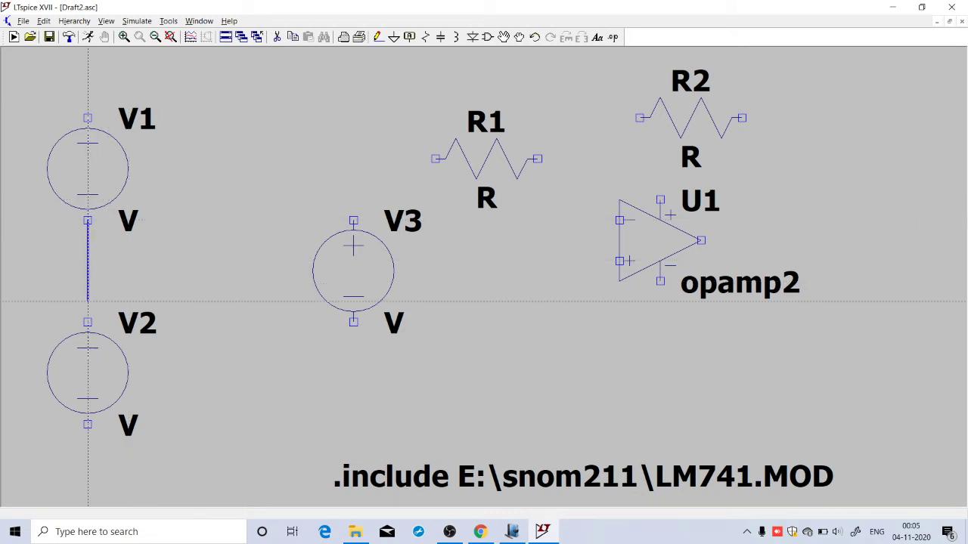
pyautogui.click(88, 323)
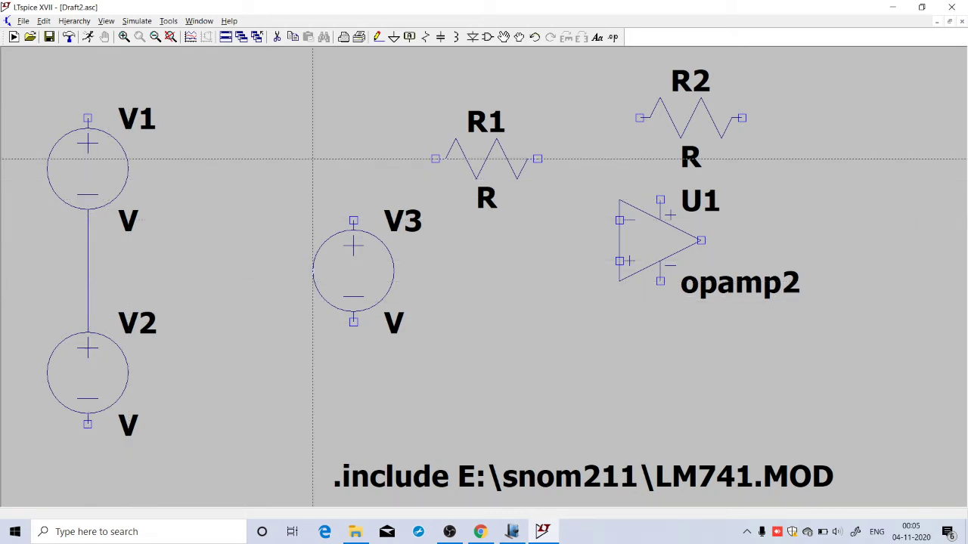
pyautogui.press('Escape')
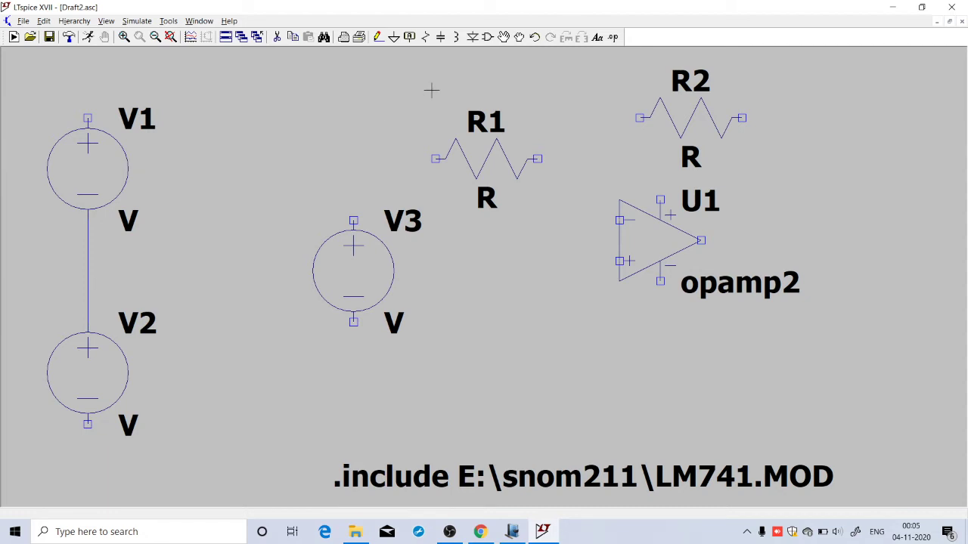
# Step: Place a ground beside the V1–V2 link and wire it to that junction
pyautogui.click(393, 36)
pyautogui.click(149, 281)
pyautogui.press('Escape')
pyautogui.click(378, 36)
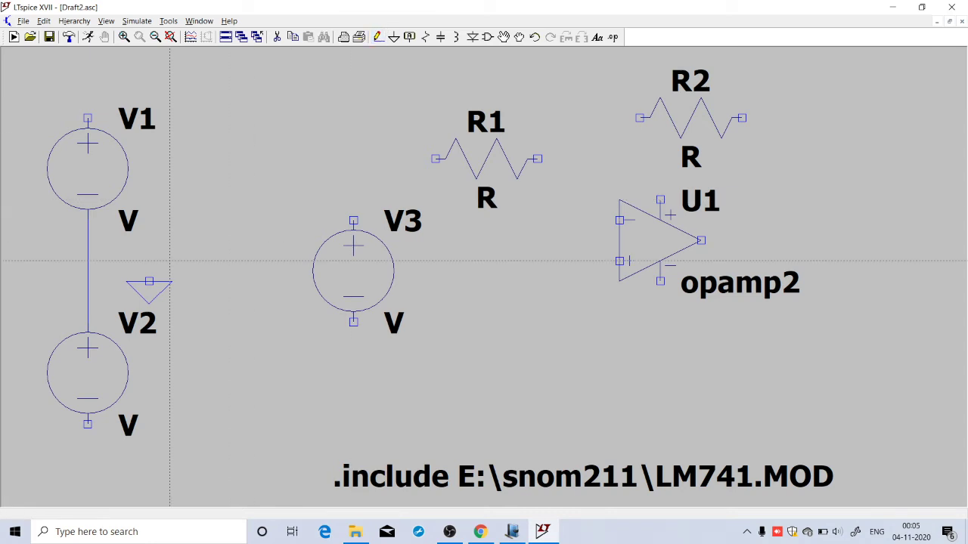
pyautogui.click(149, 281)
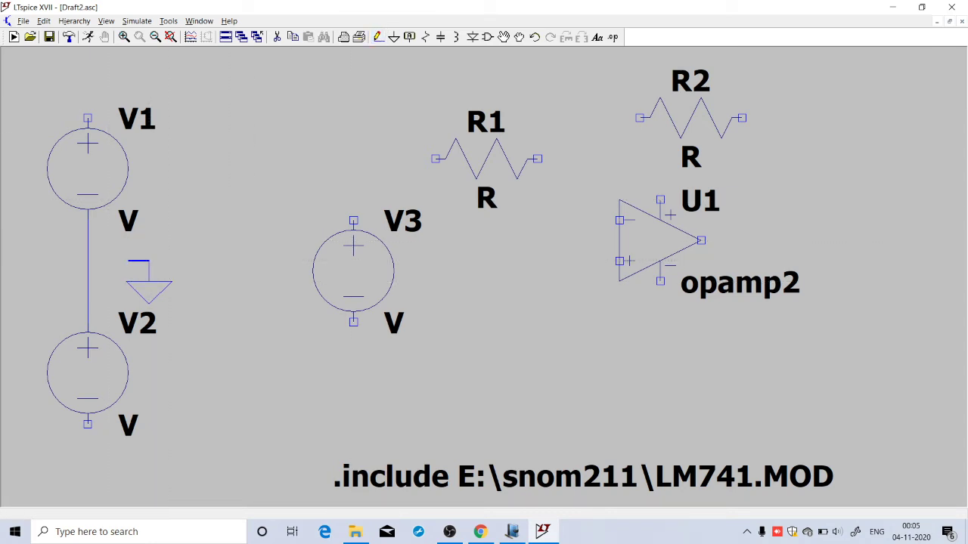
pyautogui.click(87, 261)
# Step: Ground V3's negative terminal and place a spare ground below R1
pyautogui.click(394, 38)
pyautogui.click(353, 321)
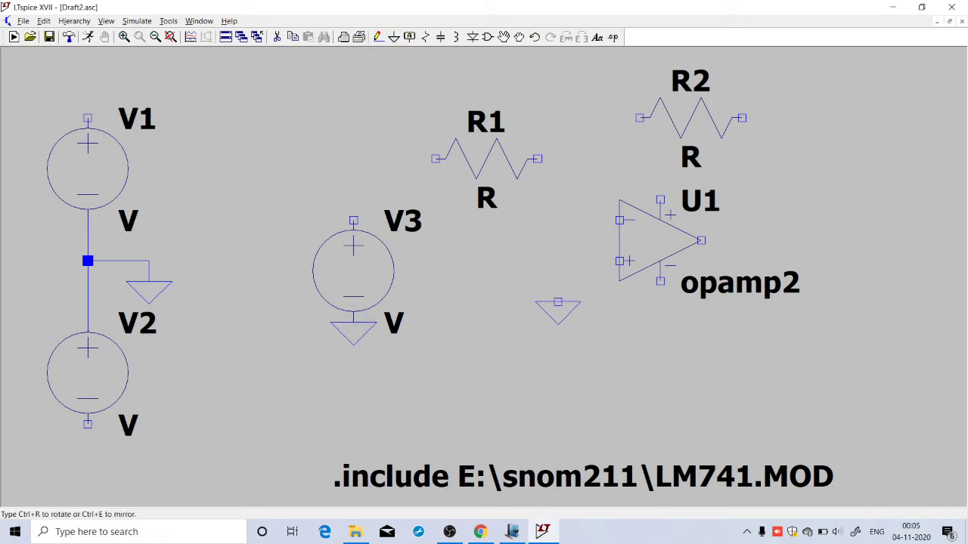
pyautogui.click(558, 302)
pyautogui.rightClick(649, 378)
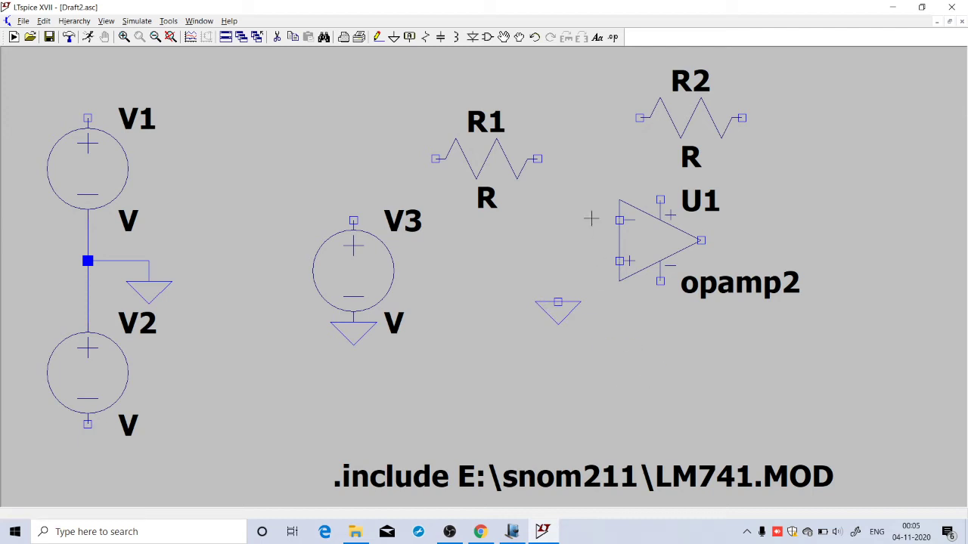
# Step: Wire V3's positive terminal to R1 and on to U1's inverting input
pyautogui.click(377, 36)
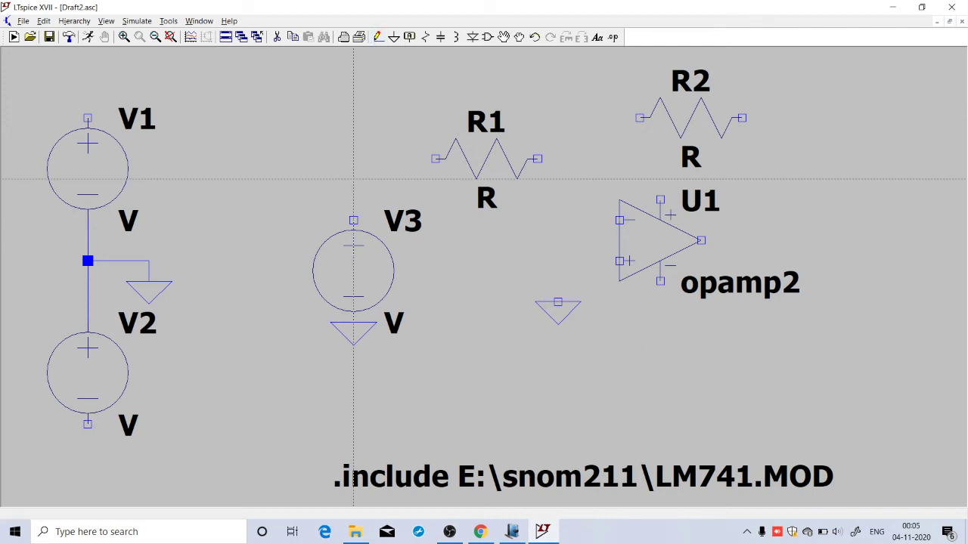
pyautogui.click(353, 220)
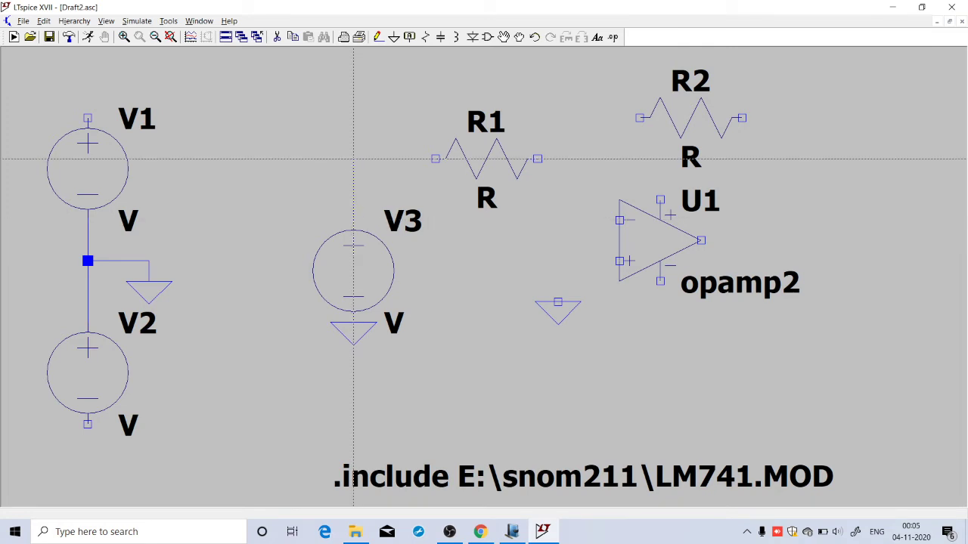
pyautogui.click(434, 159)
pyautogui.click(558, 219)
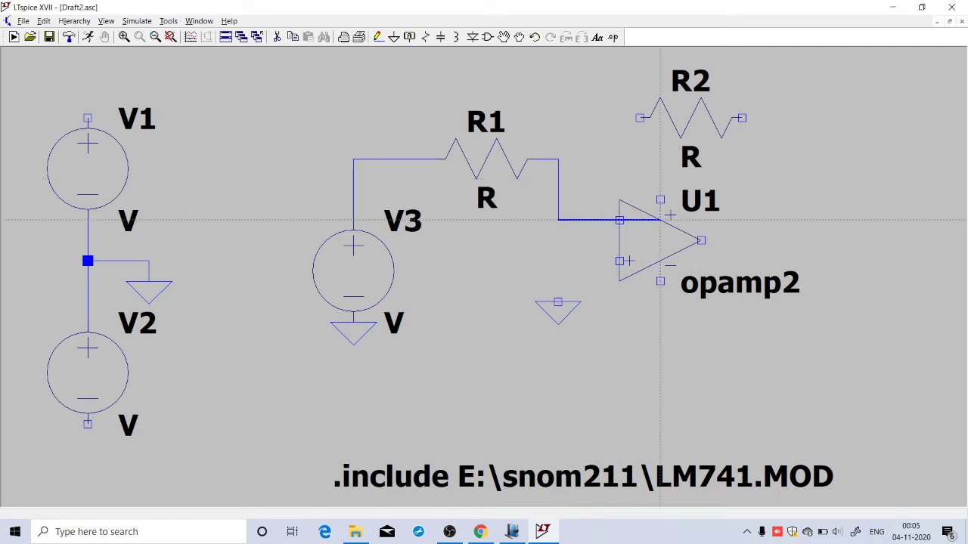
pyautogui.click(620, 220)
pyautogui.press('Escape')
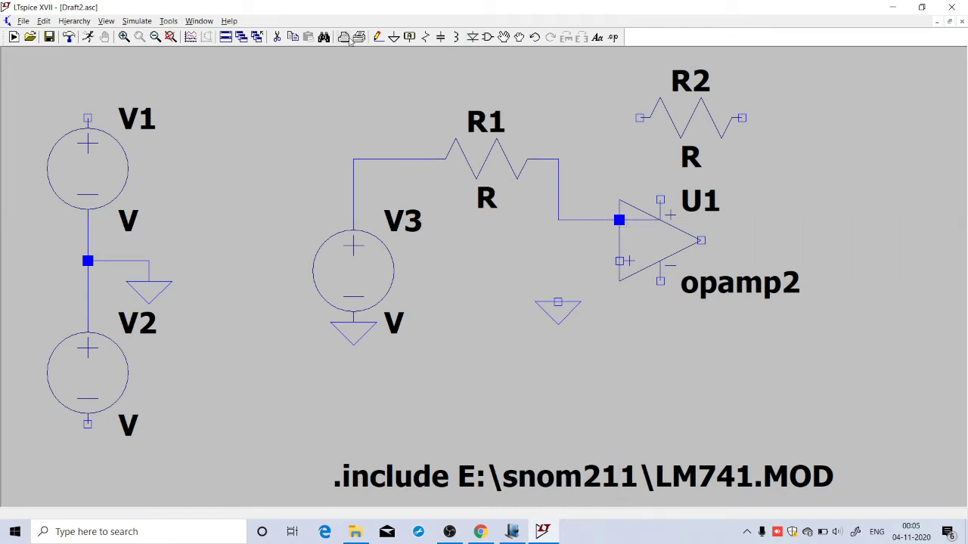
# Step: Delete the stray wire stub and op-amp U1, then re-place opamp2
pyautogui.click(292, 38)
pyautogui.click(645, 222)
pyautogui.click(644, 223)
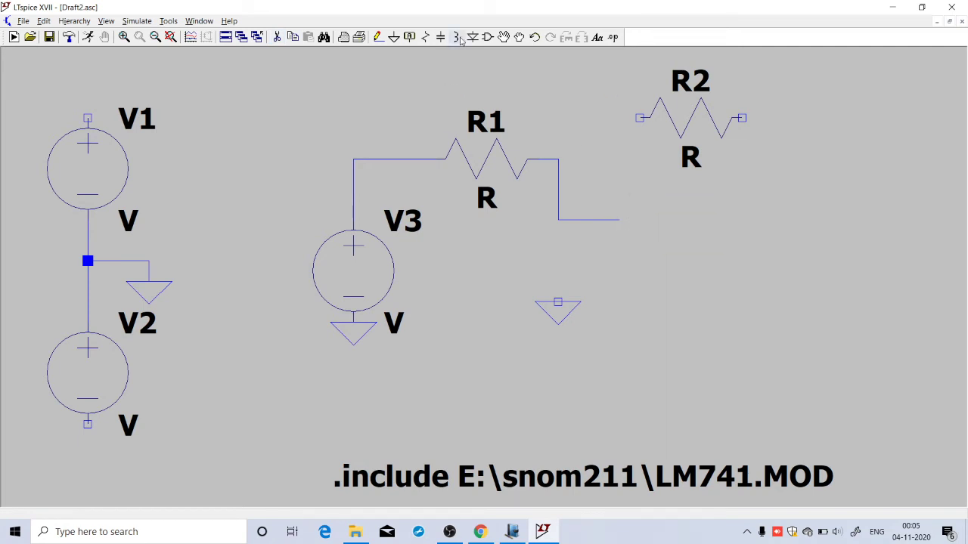
pyautogui.click(488, 37)
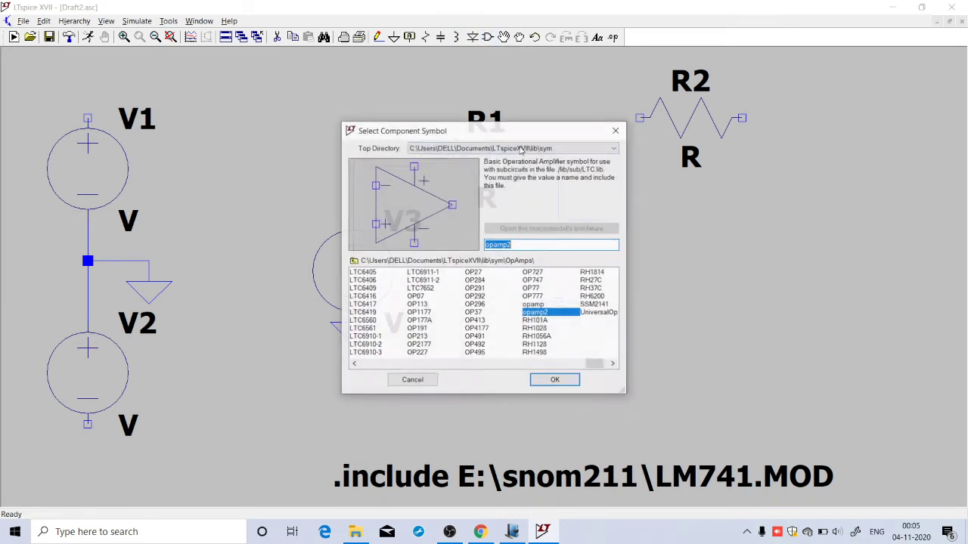
pyautogui.click(540, 381)
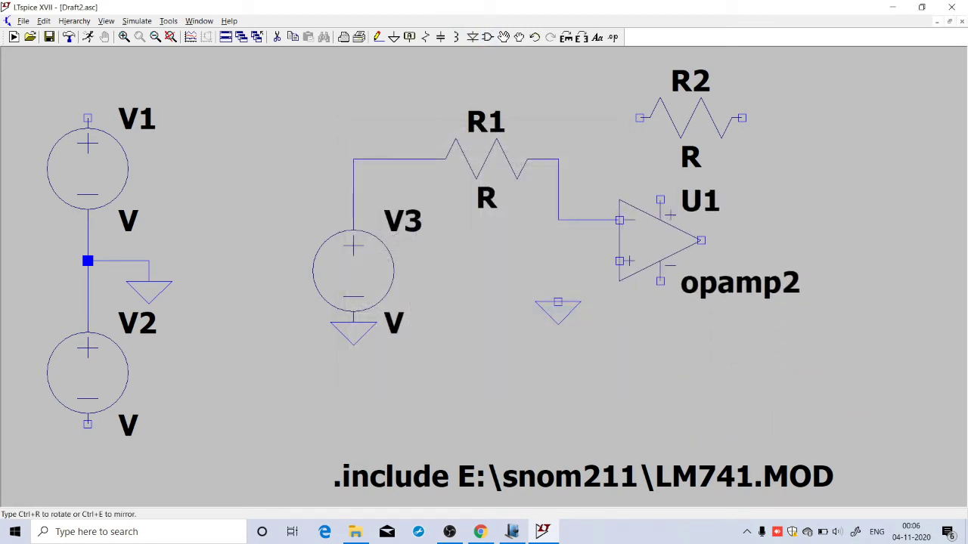
# Step: Place op-amp U1 at the end of R1's wire and ground its non-inverting input
pyautogui.click(654, 241)
pyautogui.press('Escape')
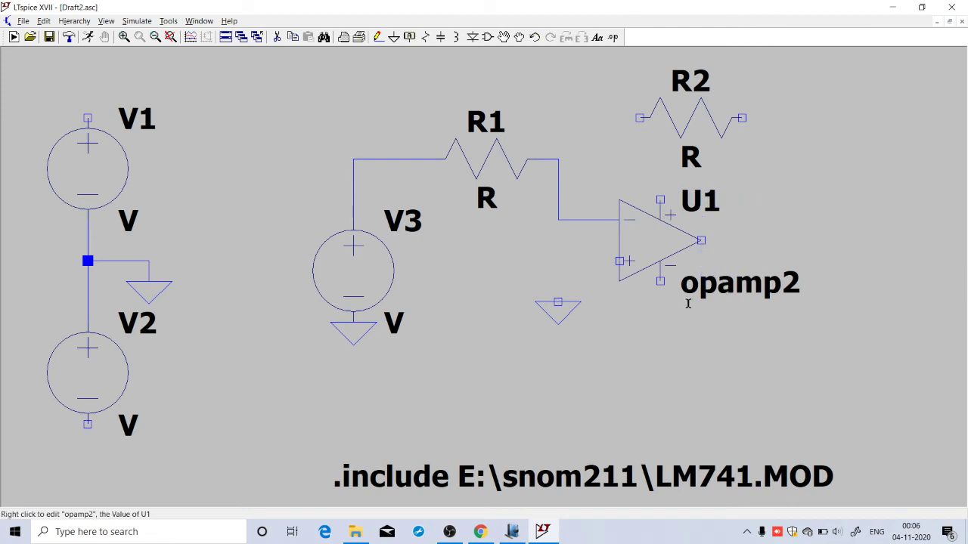
pyautogui.click(377, 37)
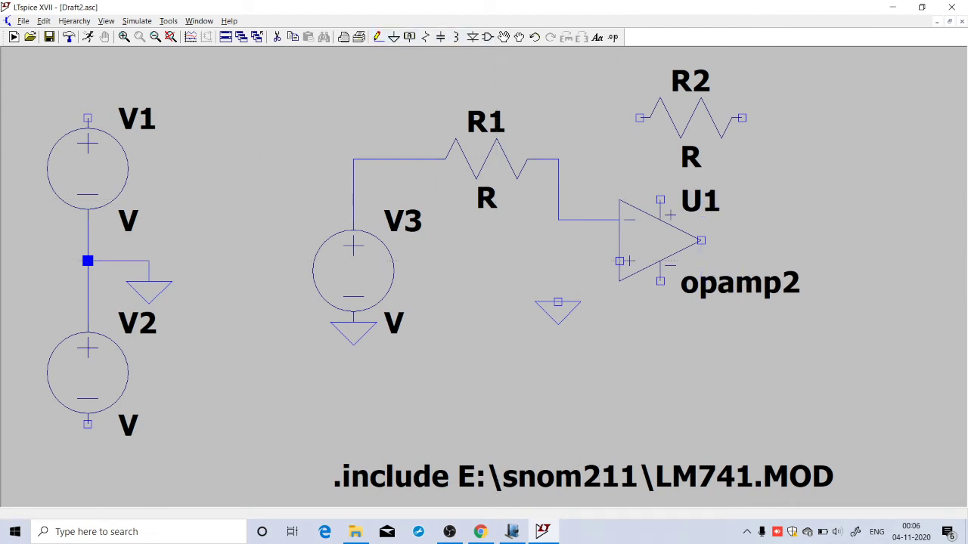
pyautogui.click(619, 260)
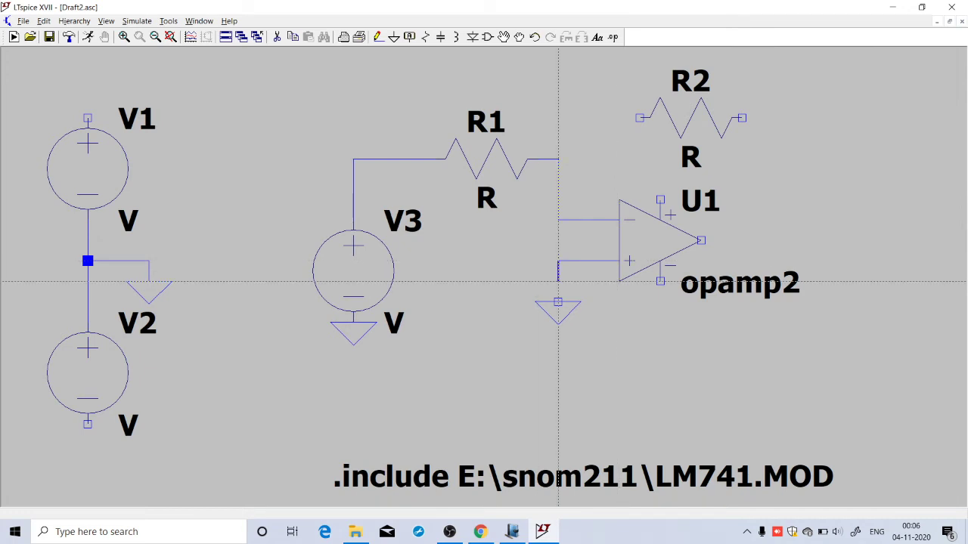
pyautogui.click(558, 281)
pyautogui.click(558, 302)
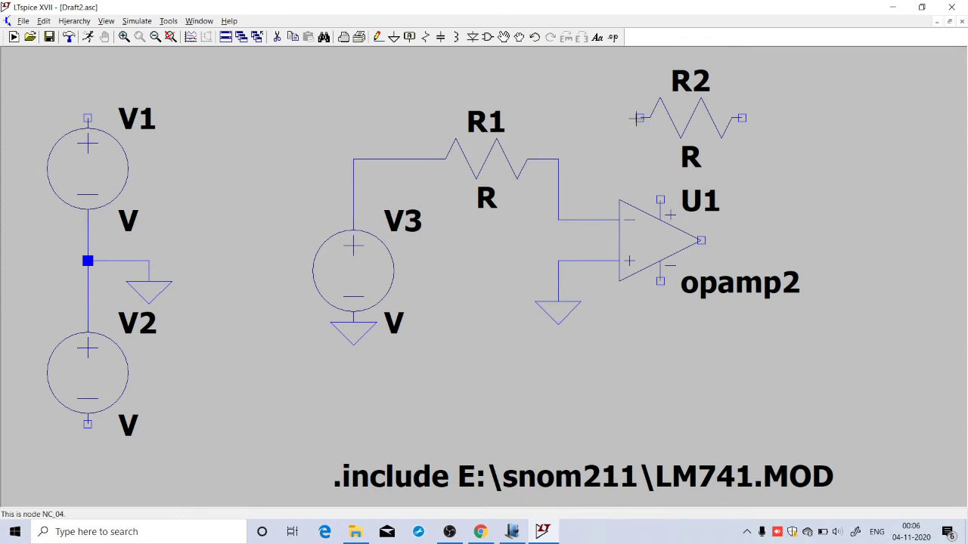
# Step: Wire R2's left end to the inverting input and its right end to U1's output
pyautogui.click(378, 37)
pyautogui.click(639, 118)
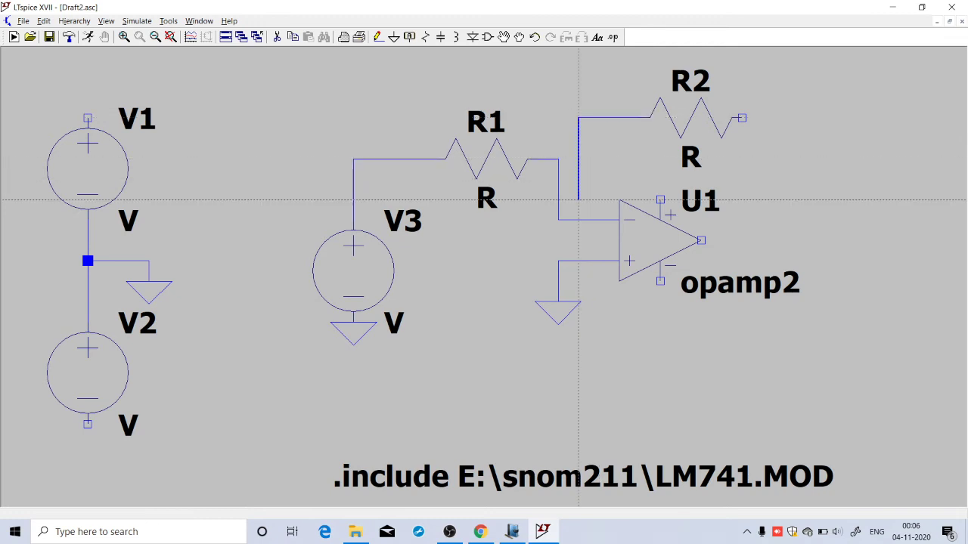
pyautogui.click(579, 220)
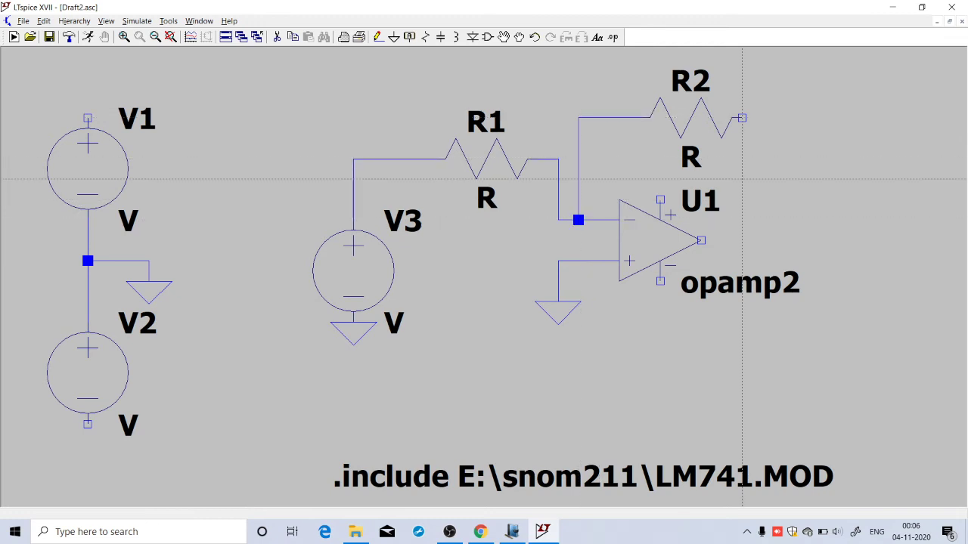
pyautogui.click(742, 118)
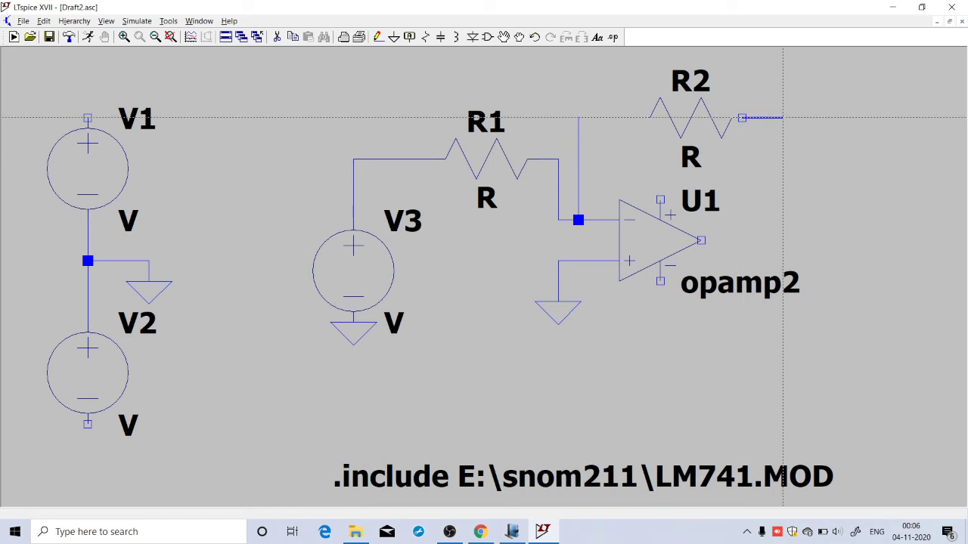
pyautogui.click(702, 240)
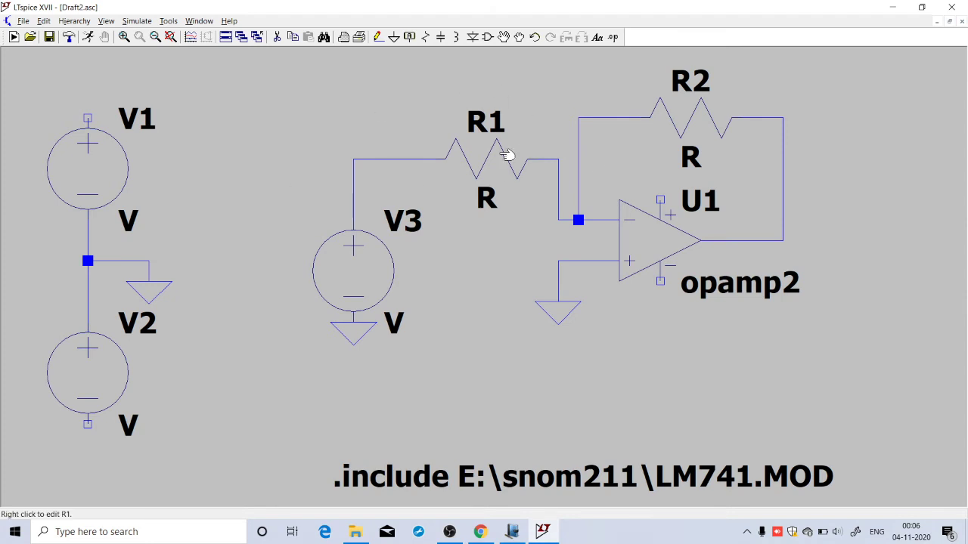
# Step: Attach vertical Vcc net labels to V1's top terminal and U1's upper supply pin
pyautogui.click(409, 37)
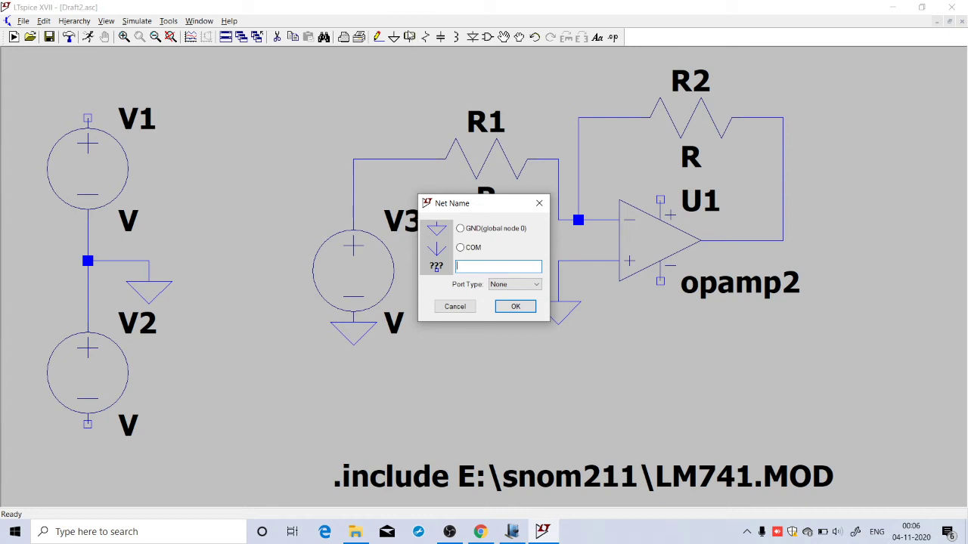
pyautogui.write('Vcc')
pyautogui.click(515, 306)
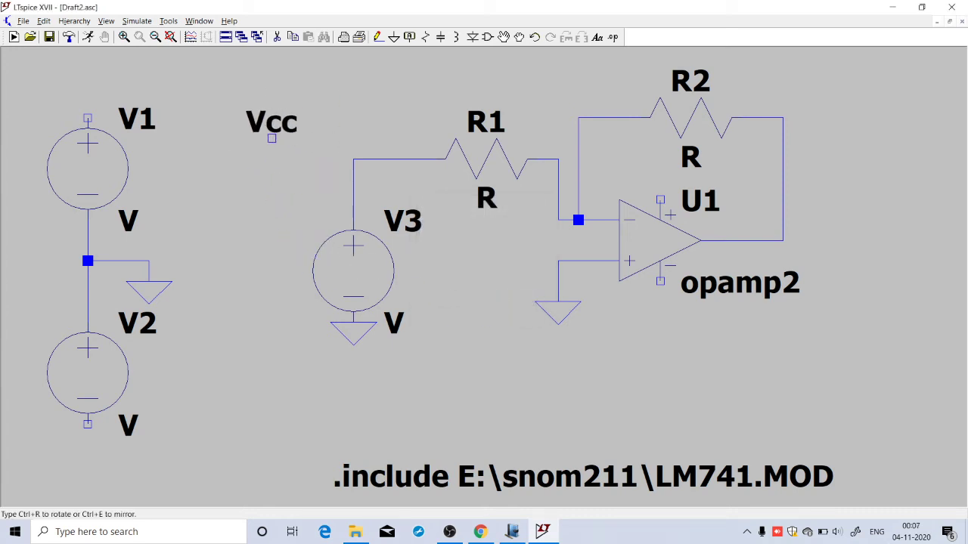
pyautogui.hotkey('ctrl', 'r')
pyautogui.click(88, 118)
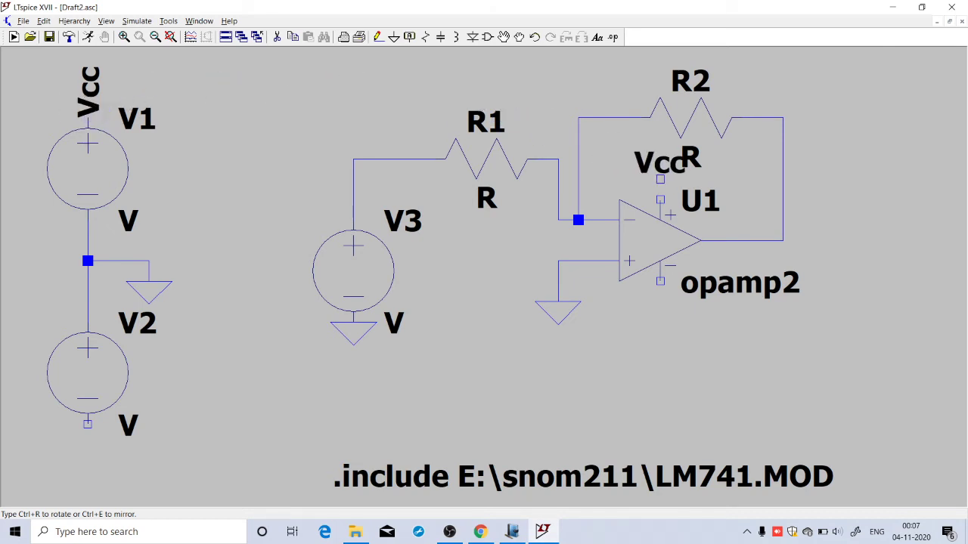
pyautogui.hotkey('ctrl', 'r')
pyautogui.click(660, 199)
pyautogui.press('Escape')
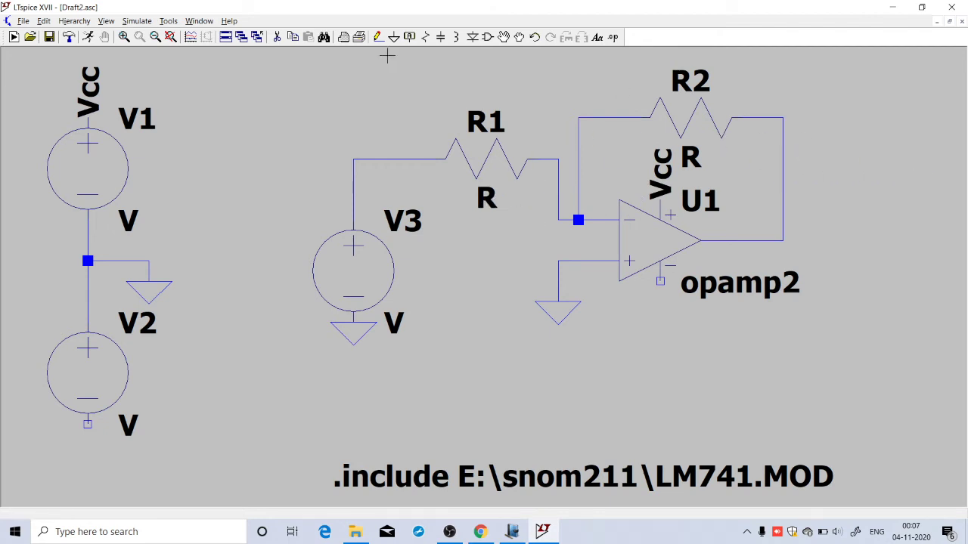
# Step: Attach -Vcc net labels to V2's bottom terminal and U1's lower supply pin
pyautogui.click(409, 37)
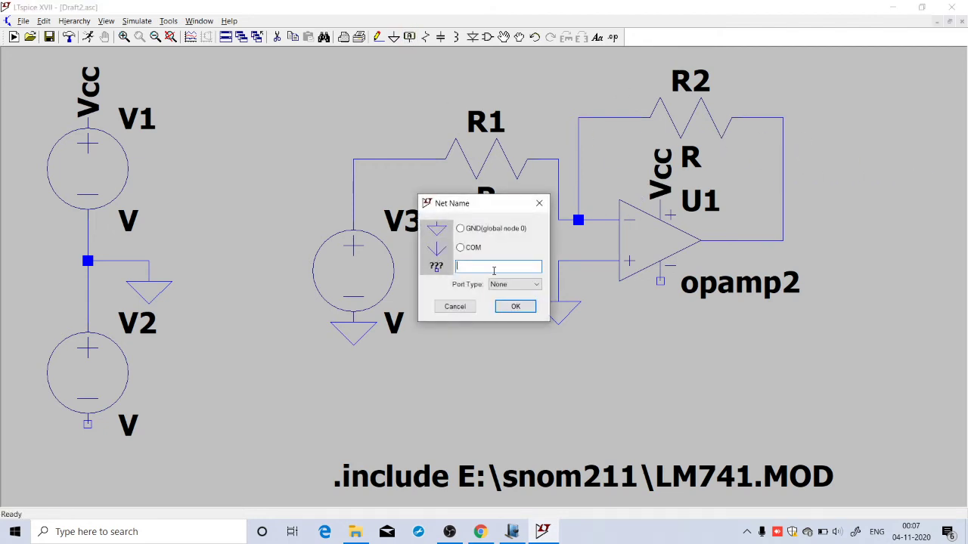
pyautogui.write('-VCC}')
pyautogui.press('BackSpace')
pyautogui.press('BackSpace')
pyautogui.press('BackSpace')
pyautogui.write('cc')
pyautogui.click(515, 306)
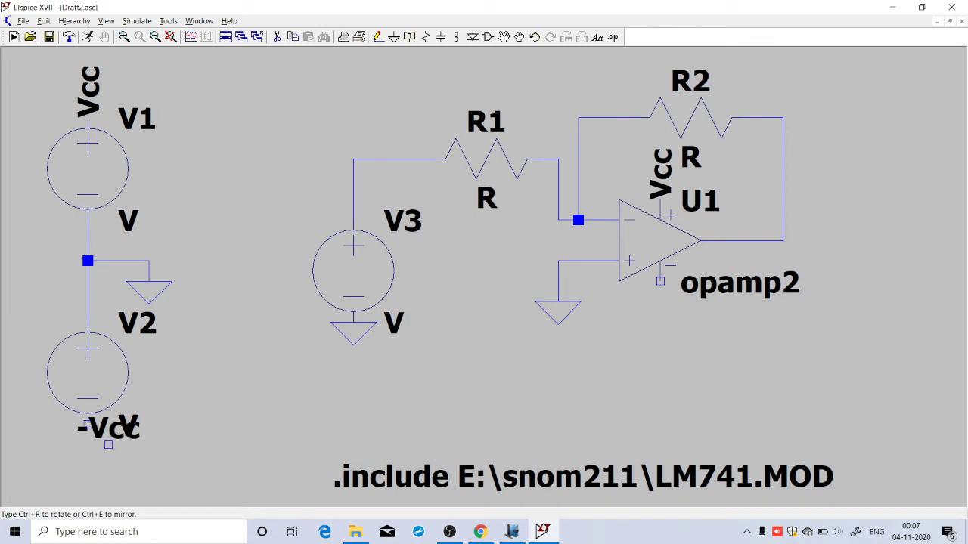
pyautogui.click(87, 424)
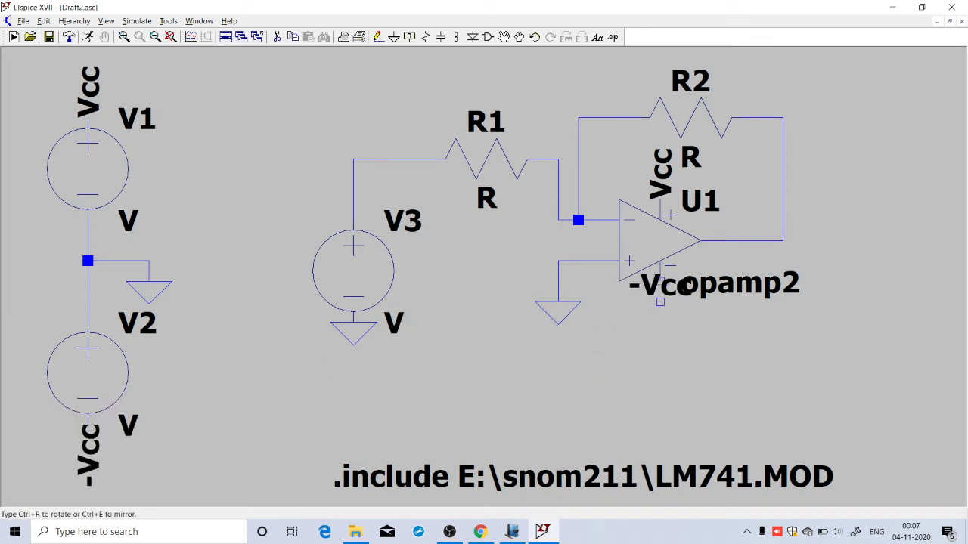
pyautogui.click(660, 281)
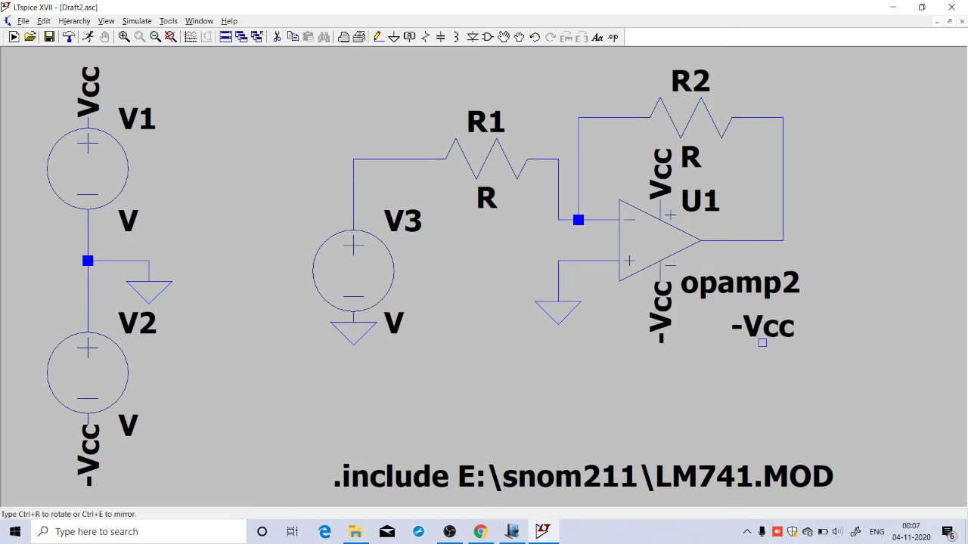
pyautogui.press('Escape')
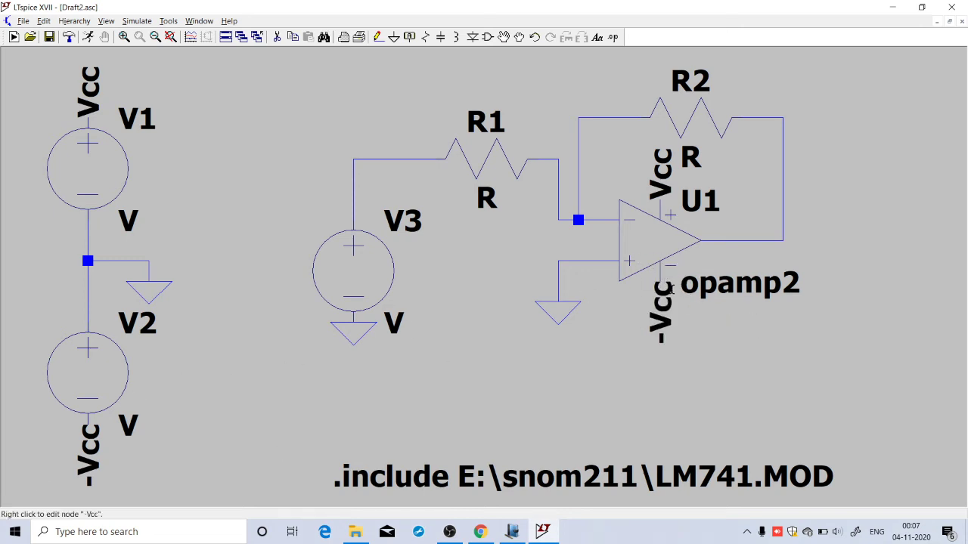
# Step: Set supply sources V1 and V2 to 15 V each
pyautogui.rightClick(65, 168)
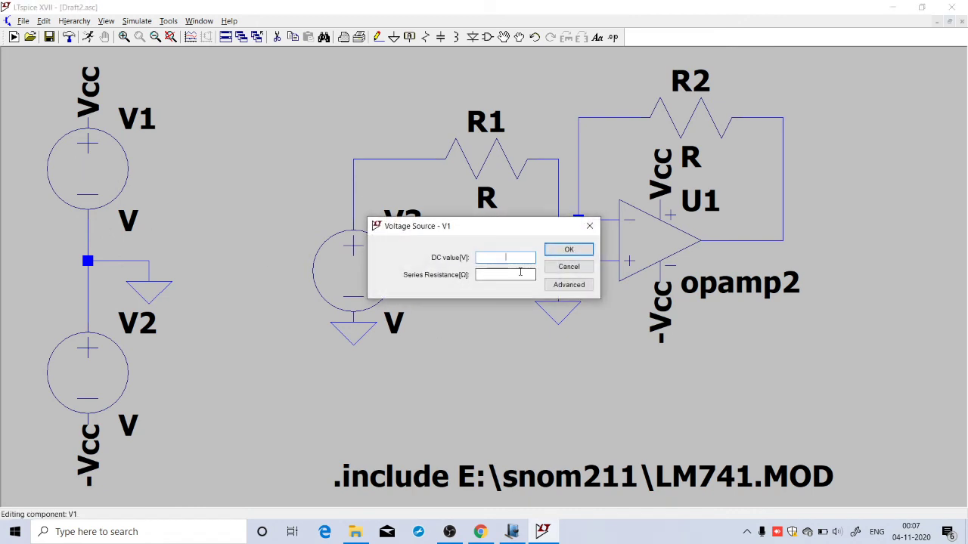
pyautogui.press('Return')
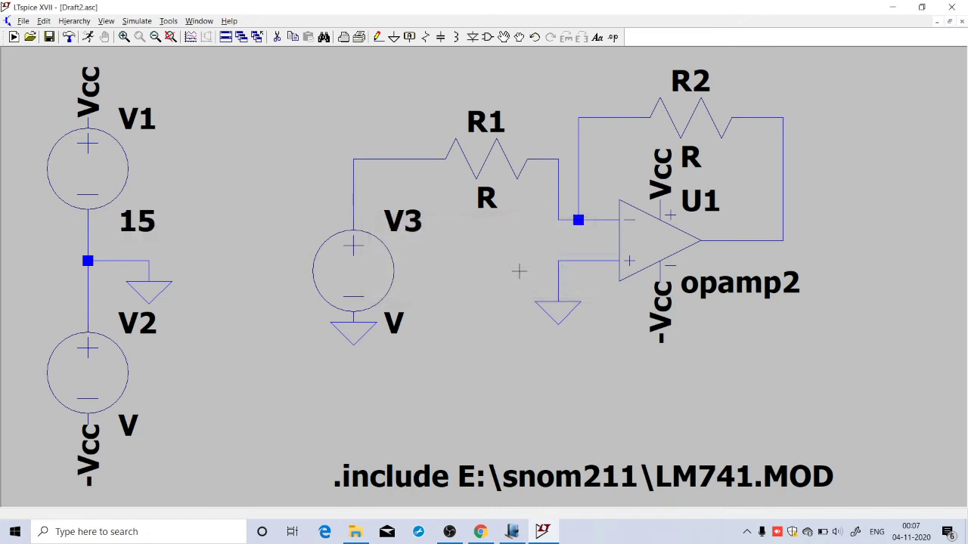
pyautogui.rightClick(83, 379)
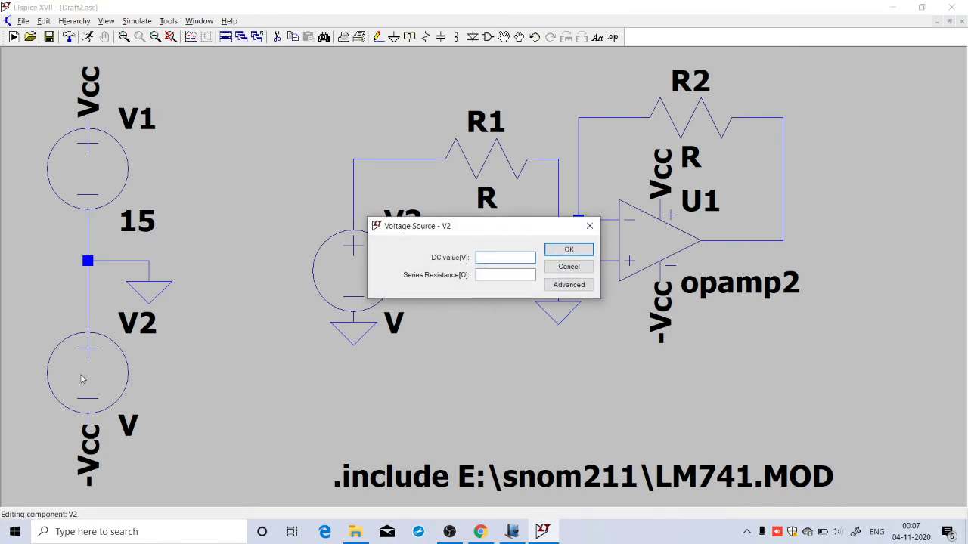
pyautogui.press('Return')
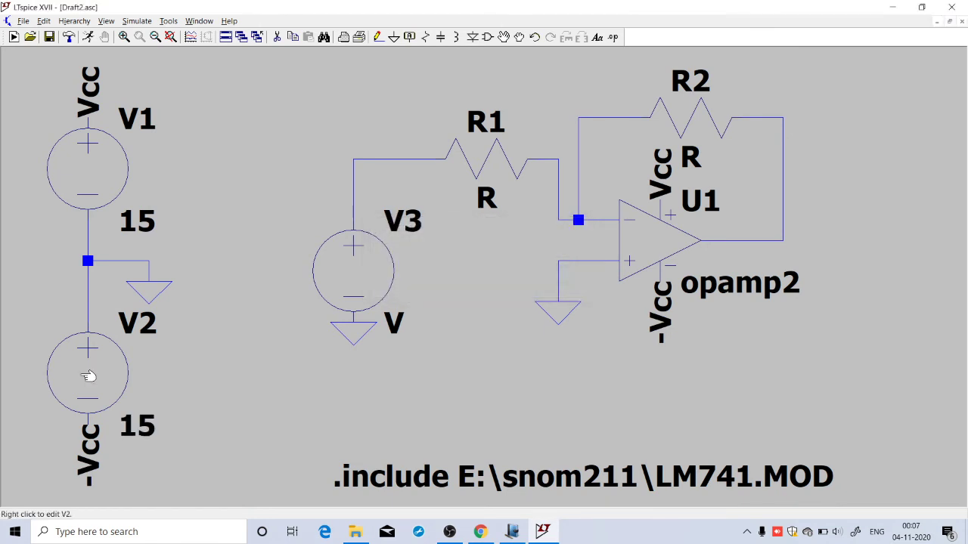
# Step: Make V3 a SINE source with 1 V amplitude and 1 kHz frequency
pyautogui.rightClick(371, 273)
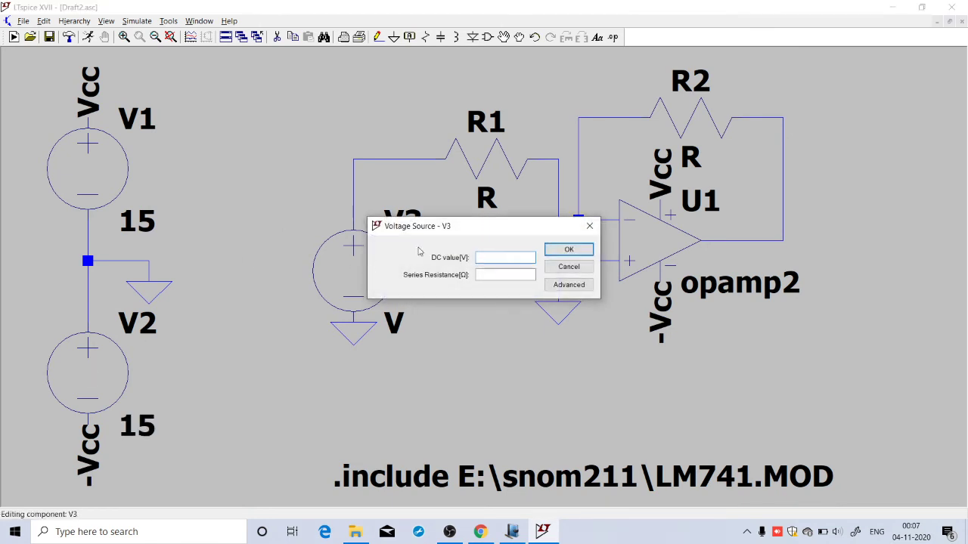
pyautogui.click(569, 285)
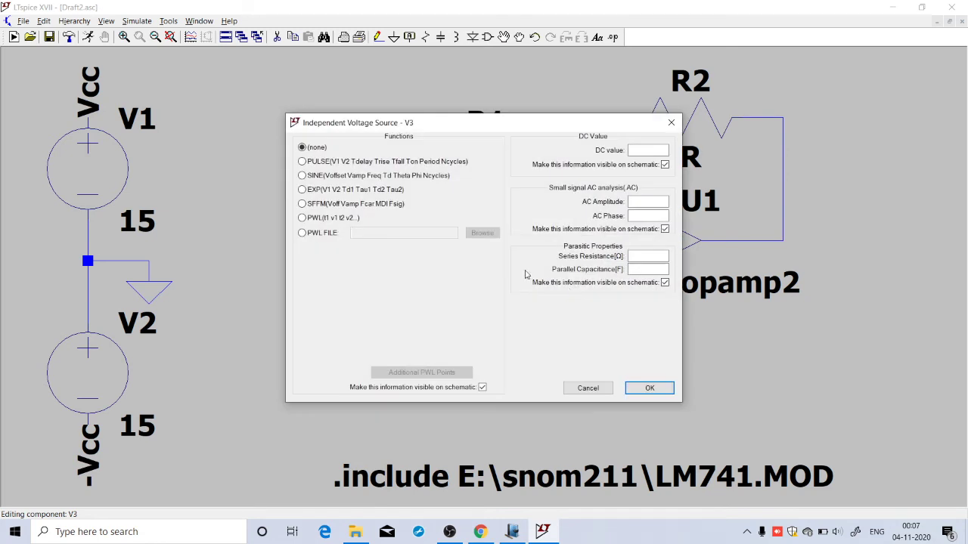
pyautogui.click(302, 175)
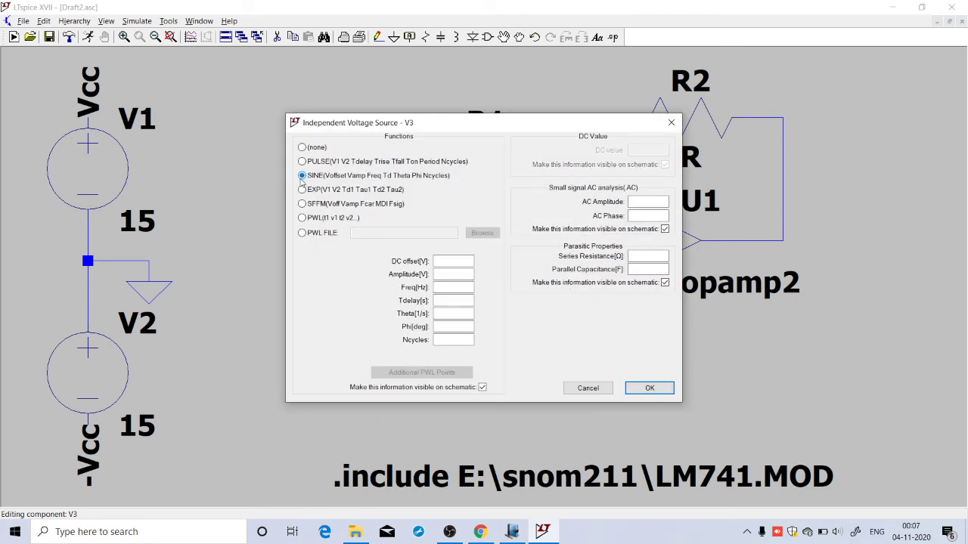
pyautogui.click(455, 300)
pyautogui.click(455, 287)
pyautogui.click(453, 274)
pyautogui.click(452, 287)
pyautogui.click(649, 388)
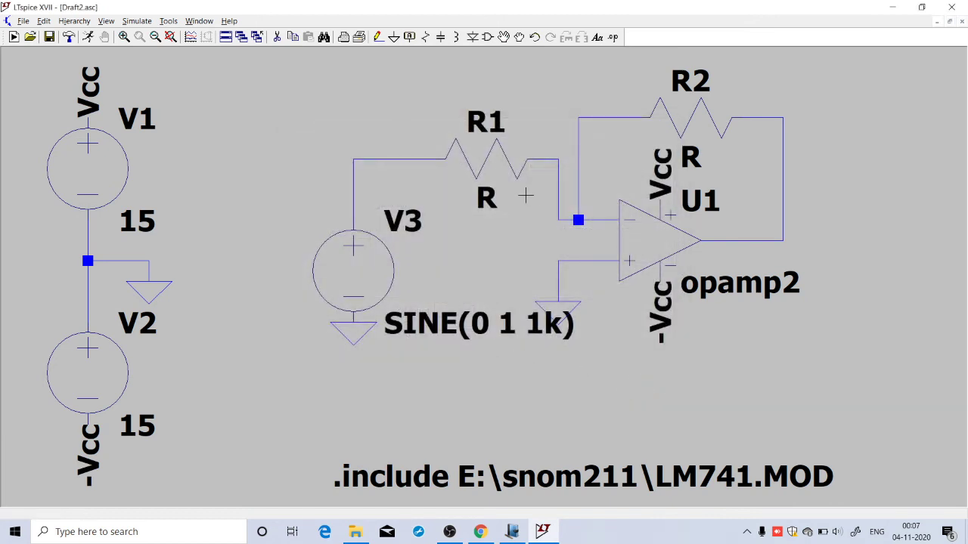
# Step: Set R1 to 10k and R2 to 20k
pyautogui.rightClick(478, 159)
pyautogui.write('10k')
pyautogui.press('Return')
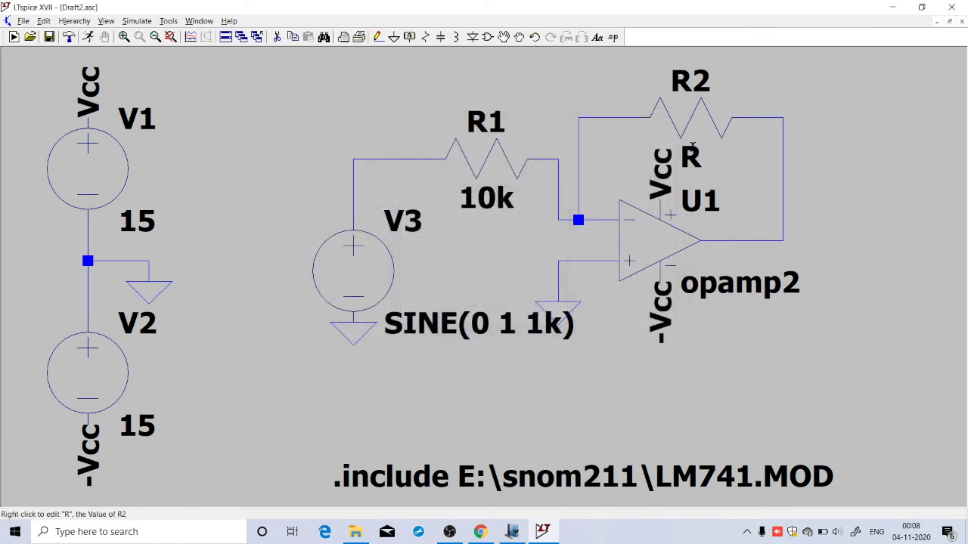
pyautogui.rightClick(700, 123)
pyautogui.write('20k')
pyautogui.press('Return')
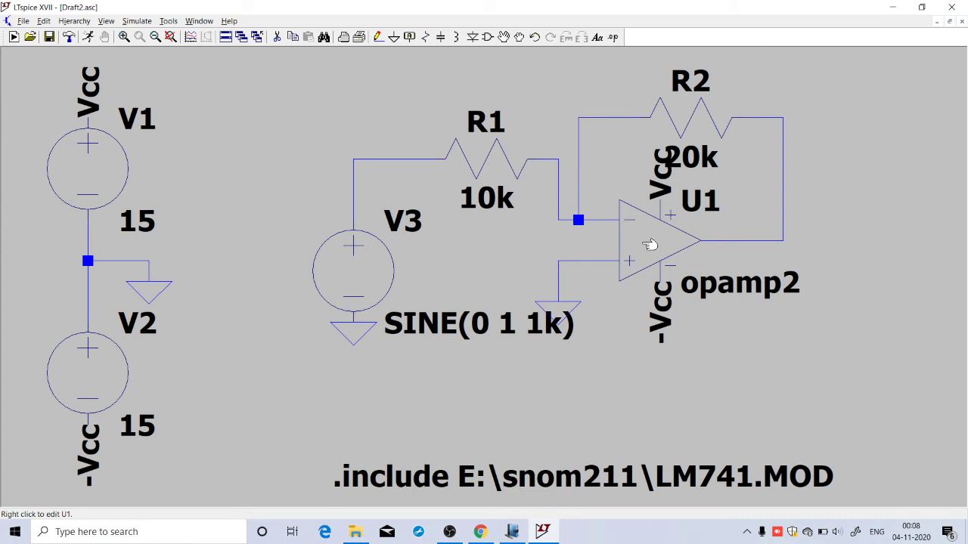
# Step: Replace U1's value opamp2 with the LM741/NS model
pyautogui.rightClick(650, 244)
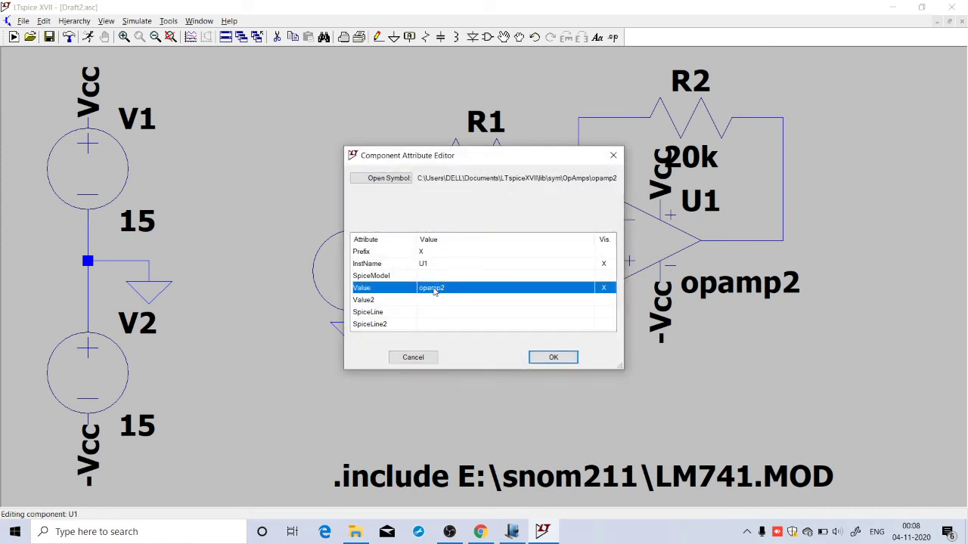
pyautogui.click(435, 291)
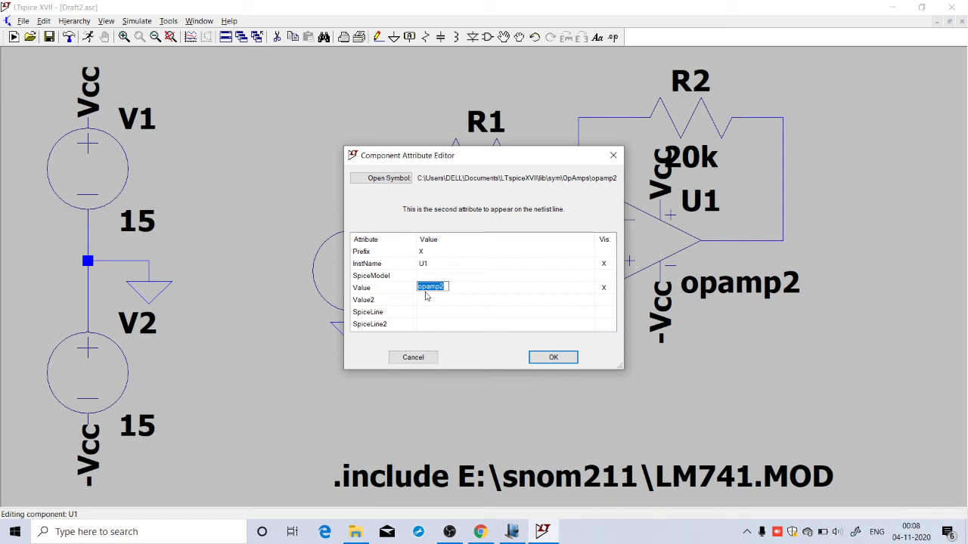
pyautogui.press('BackSpace')
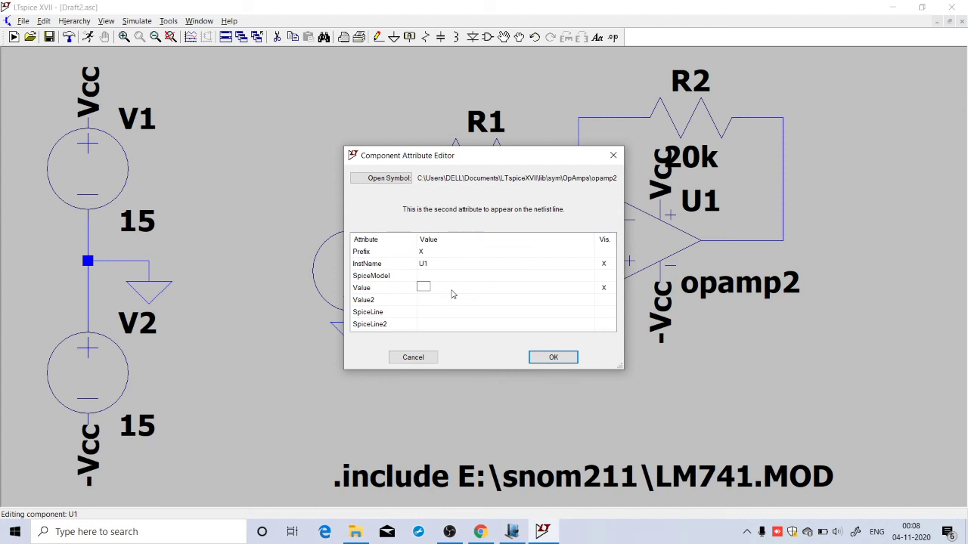
pyautogui.write('LM')
pyautogui.write('741/NS')
pyautogui.click(550, 358)
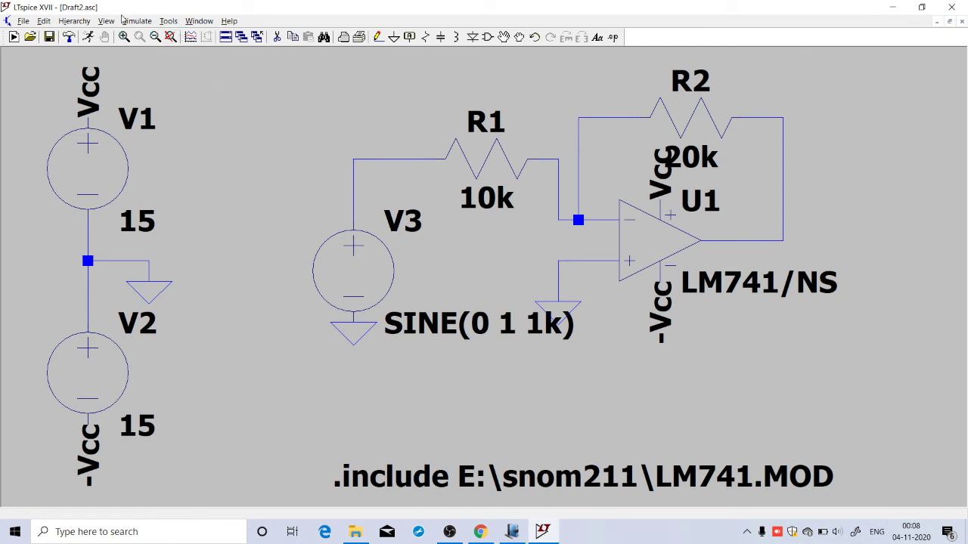
# Step: Run a transient simulation with a 10m stop time
pyautogui.click(127, 22)
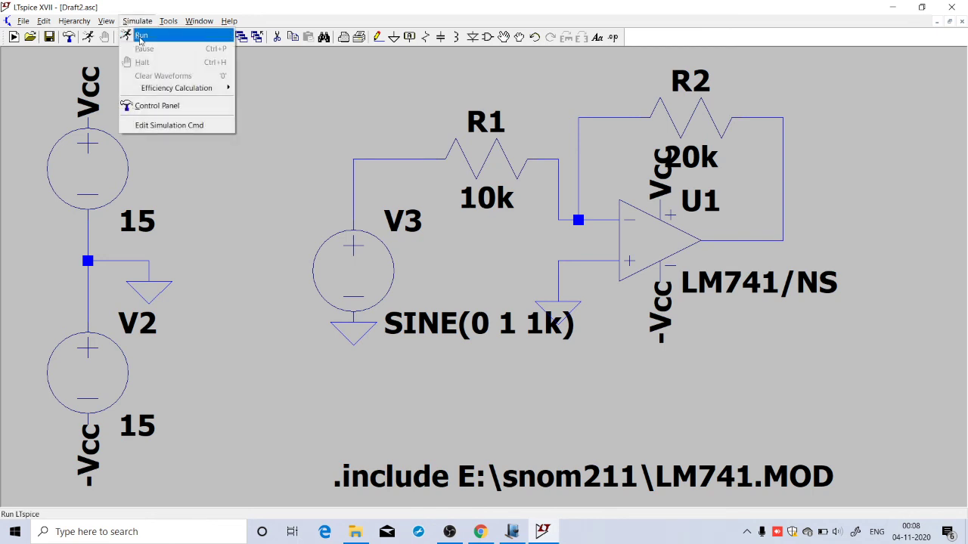
pyautogui.click(140, 37)
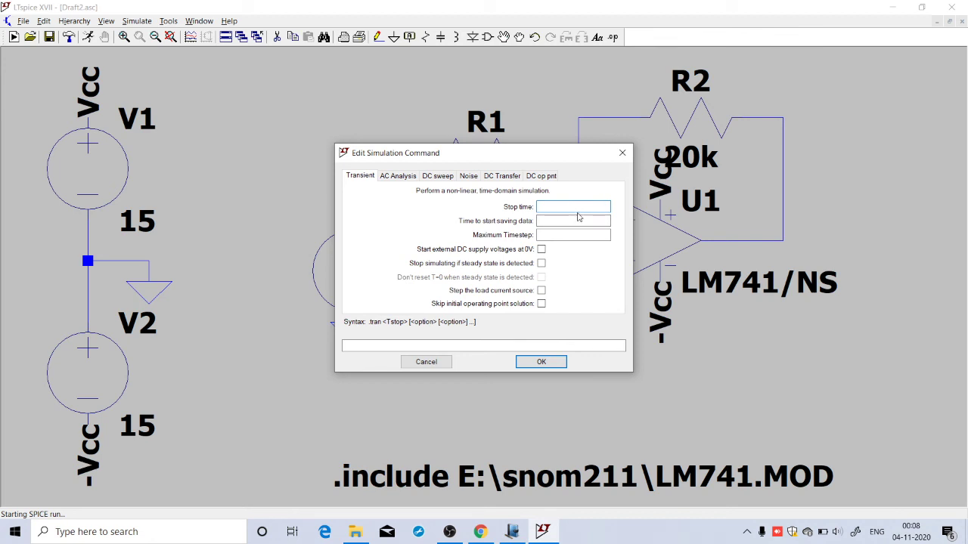
pyautogui.write('10m')
pyautogui.click(543, 367)
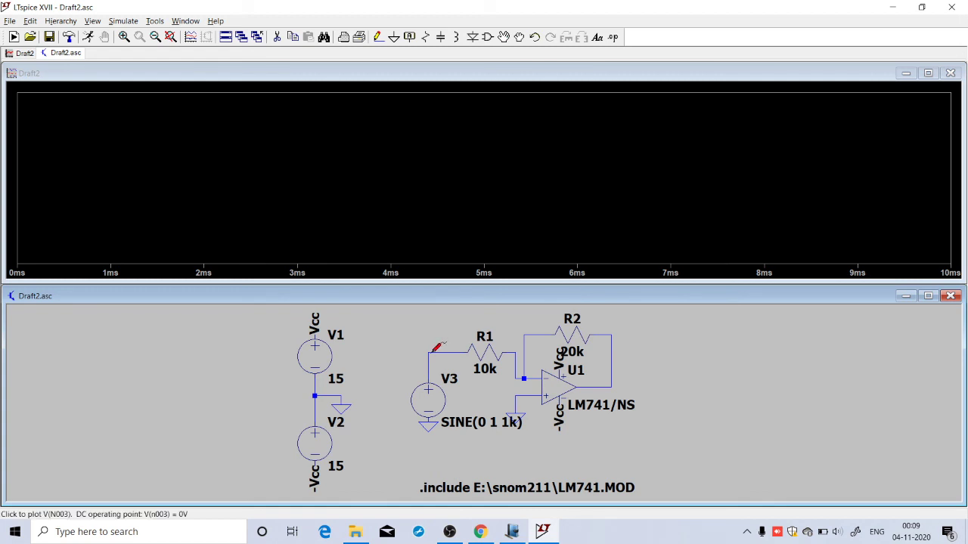
# Step: Probe the wire between V3 and R1 to plot input V(n003)
pyautogui.click(434, 351)
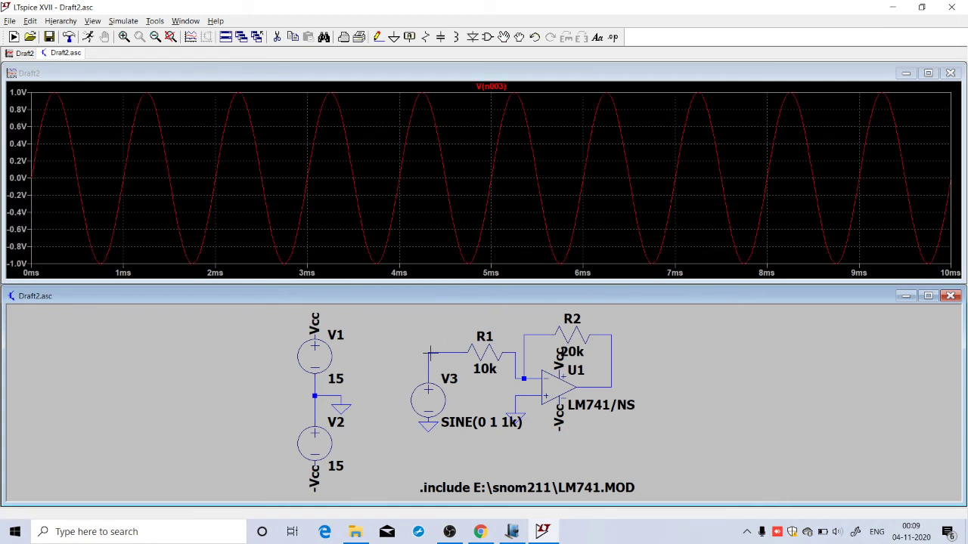
# Step: Probe the op-amp output wire to add the inverted 2 V trace V(n002)
pyautogui.click(597, 385)
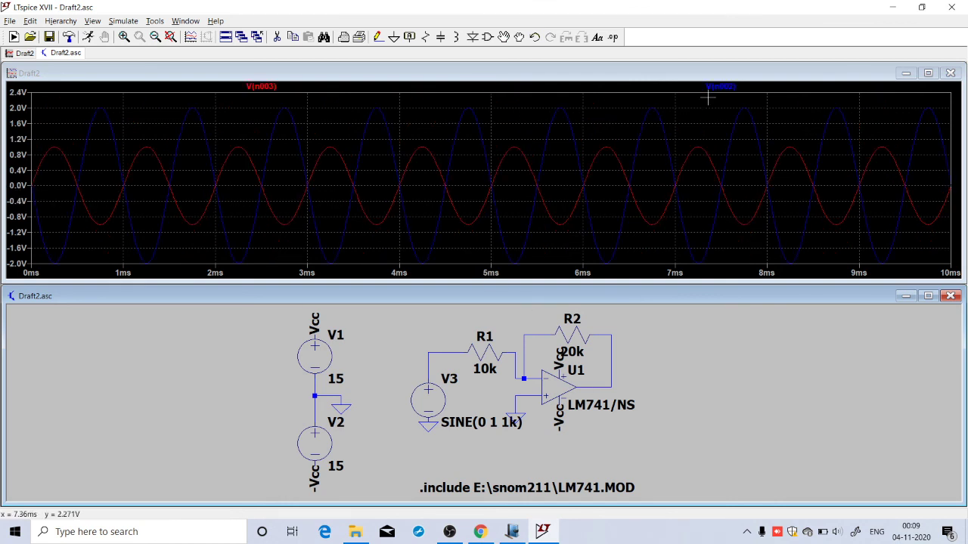